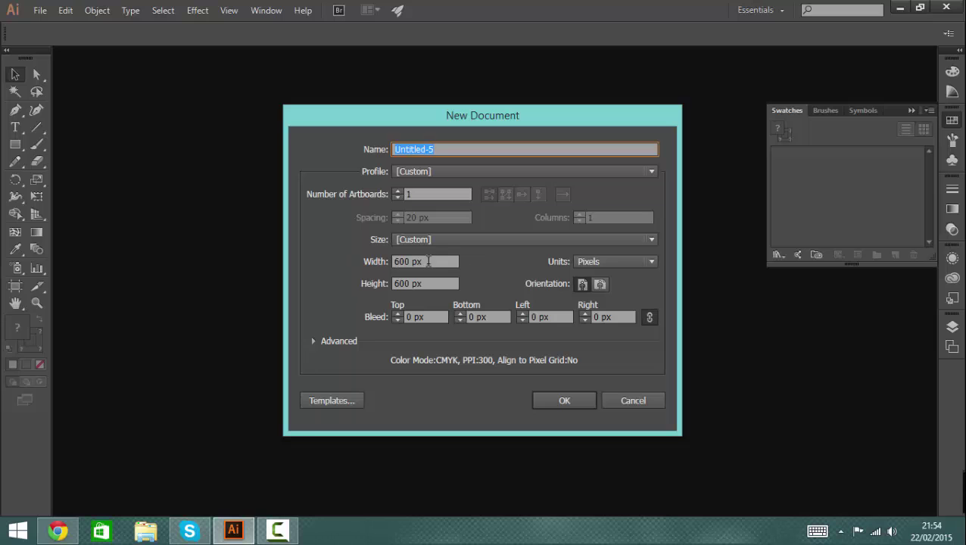
Step: Create a 600 × 600 px document and draw a small circle at the centre of the artboard
{"action": "left_click", "coordinate": [586, 404]}
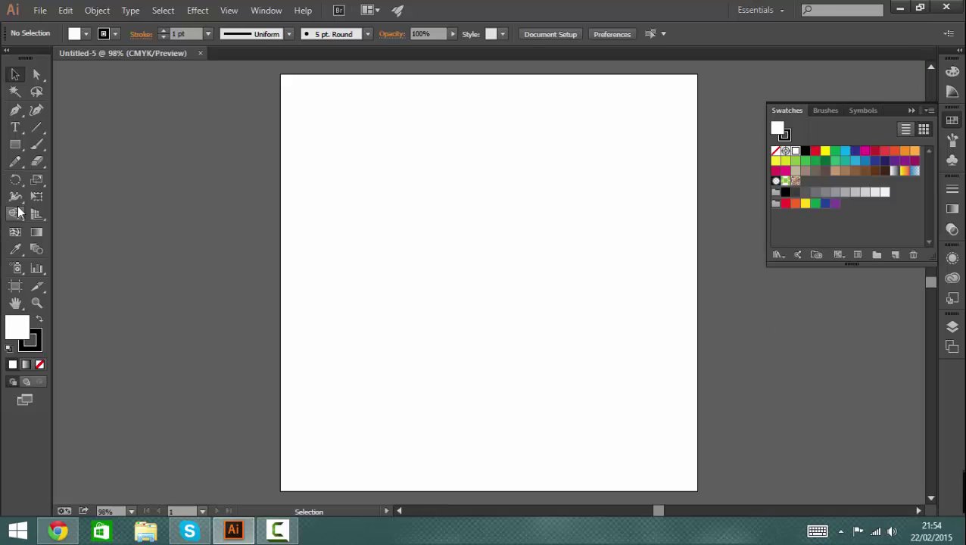
{"action": "left_click", "coordinate": [9, 149]}
{"action": "left_click", "coordinate": [70, 178]}
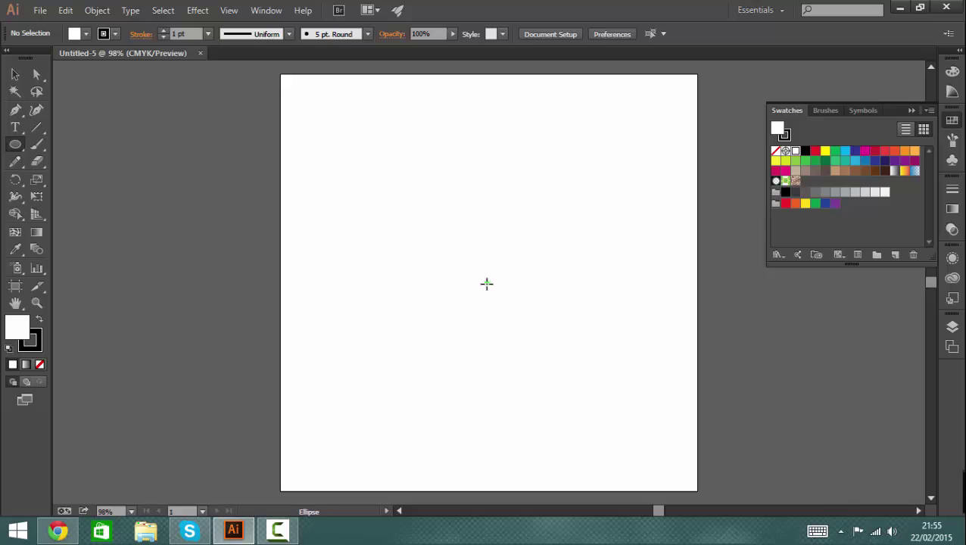
{"action": "left_click_drag", "start_coordinate": [487, 284], "coordinate": [526, 323]}
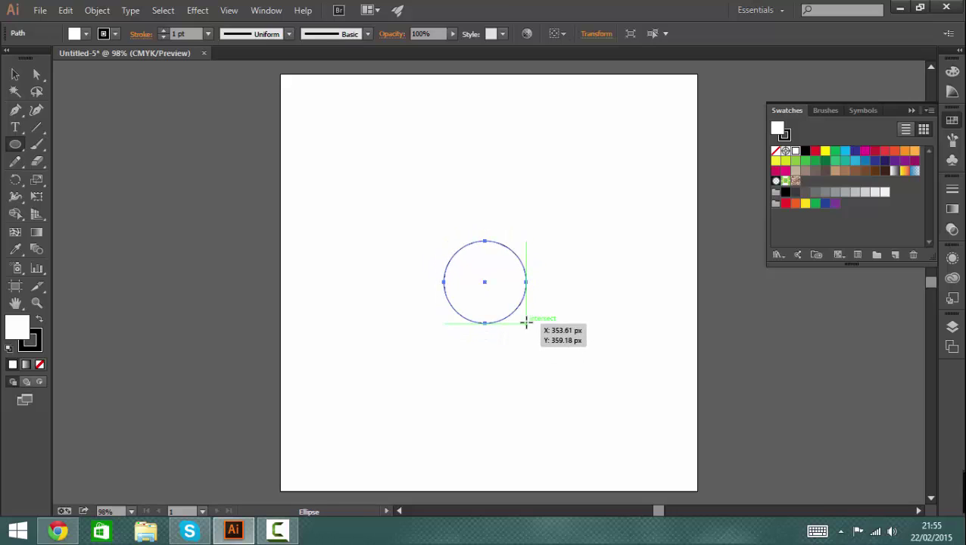
Step: Give the circle a green fill and a white 10 pt stroke
{"action": "left_click", "coordinate": [89, 34]}
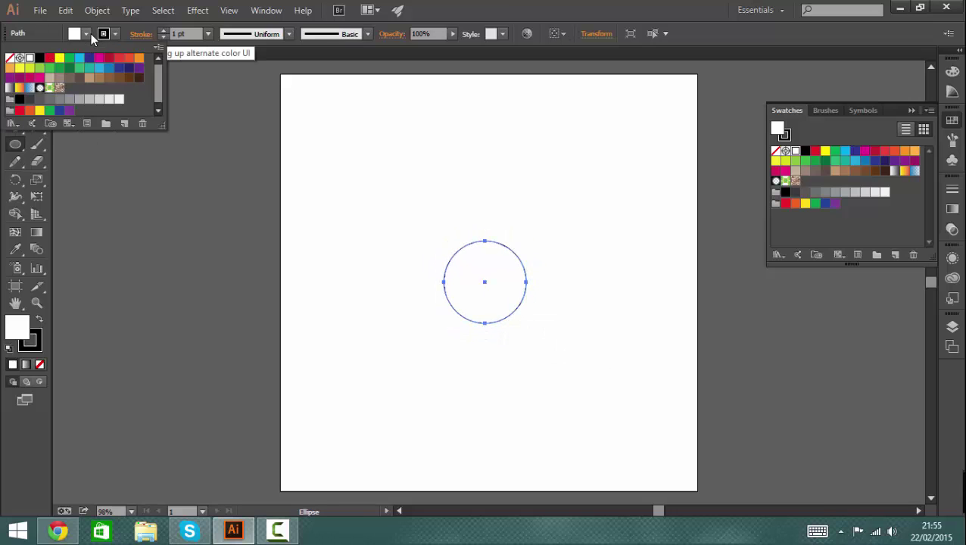
{"action": "left_click", "coordinate": [60, 68]}
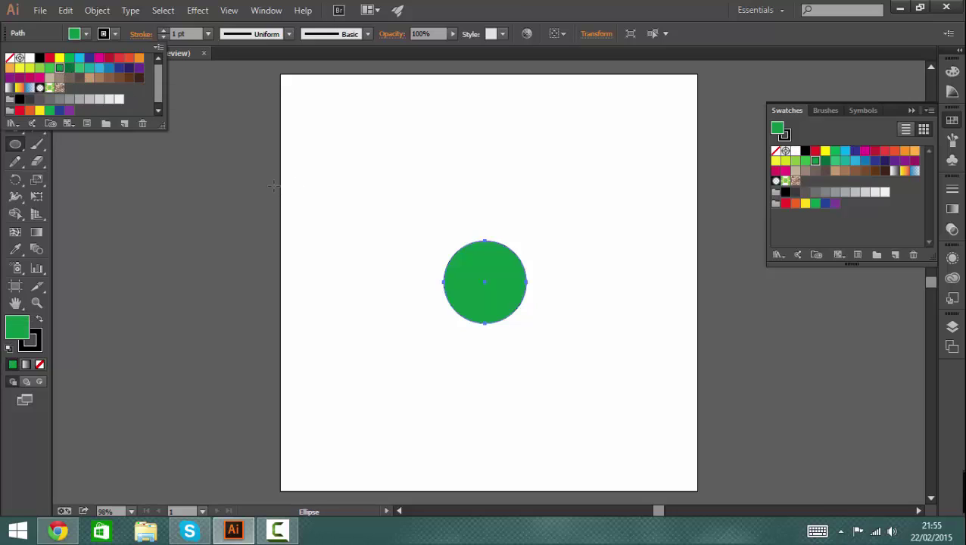
{"action": "left_click", "coordinate": [117, 34]}
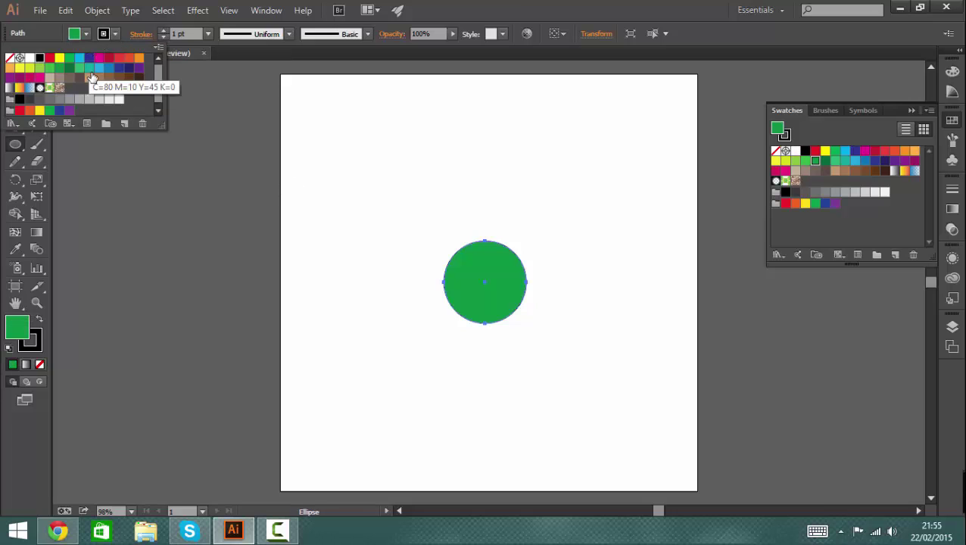
{"action": "left_click", "coordinate": [32, 58]}
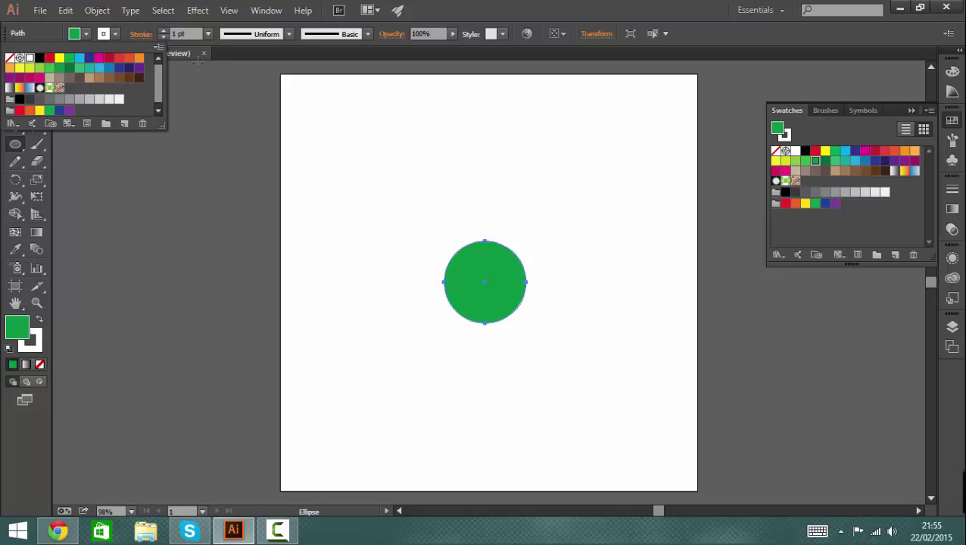
{"action": "left_click", "coordinate": [164, 30]}
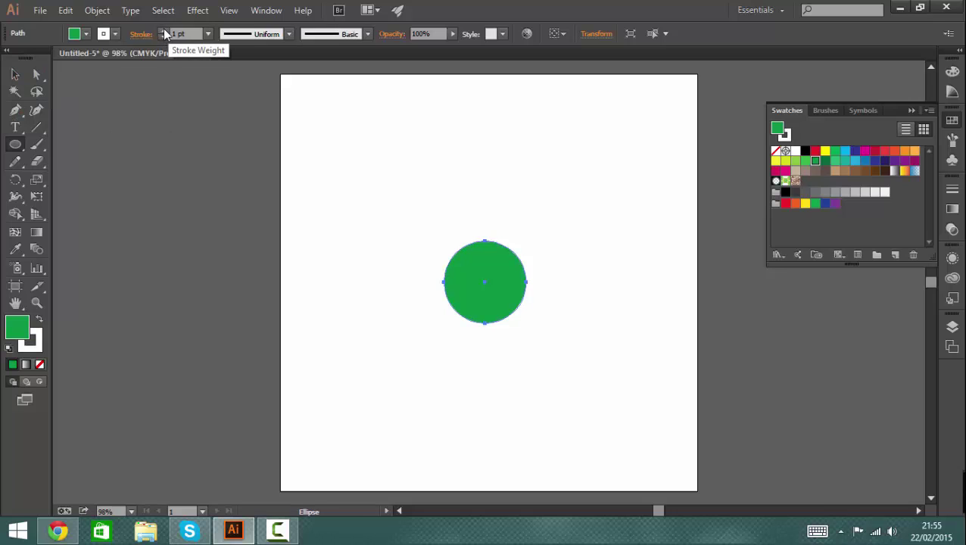
{"action": "left_click", "coordinate": [163, 30]}
{"action": "left_click", "coordinate": [163, 30]}
{"action": "left_click", "coordinate": [163, 30]}
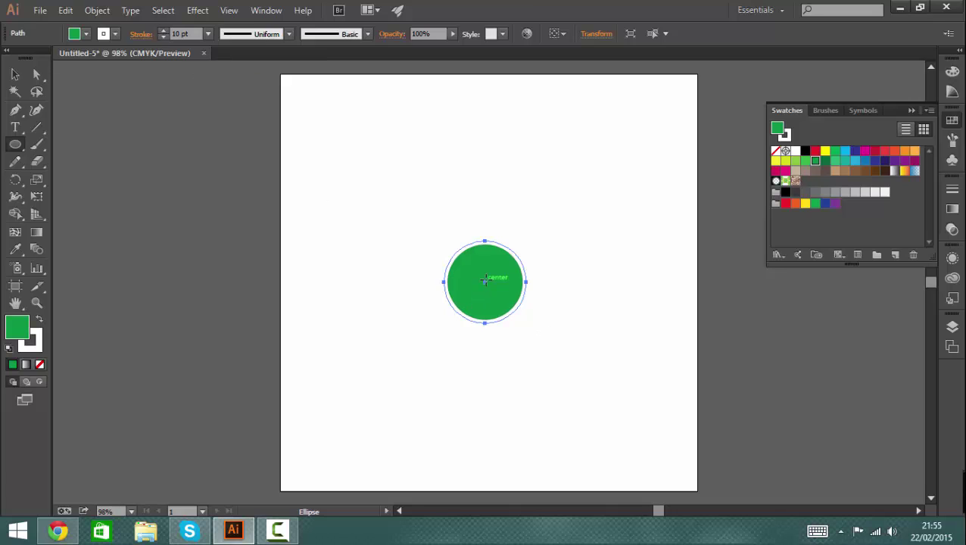
Step: Draw a larger concentric circle behind the first one and set its stroke weight to 12 pt
{"action": "left_click_drag", "start_coordinate": [484, 282], "coordinate": [548, 346]}
{"action": "right_click", "coordinate": [507, 300]}
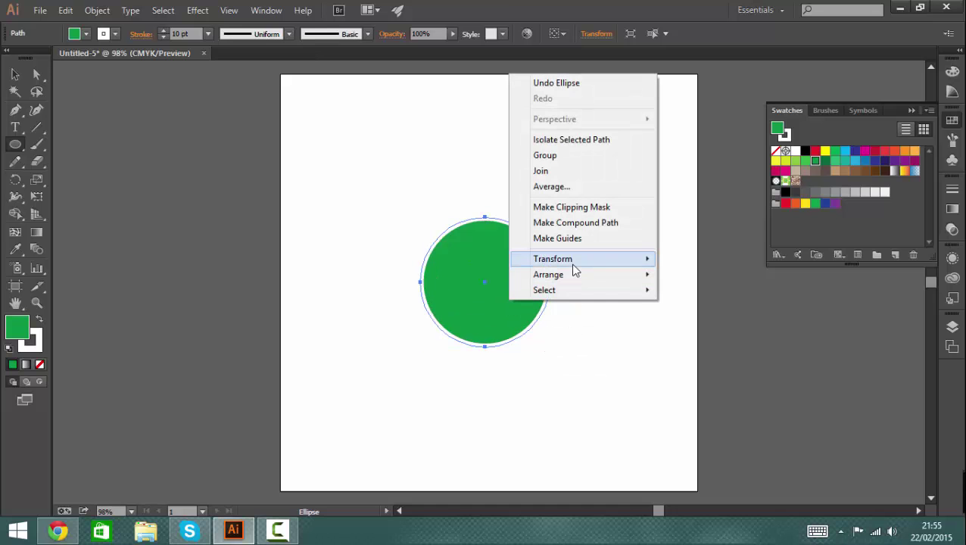
{"action": "mouse_move", "coordinate": [570, 277]}
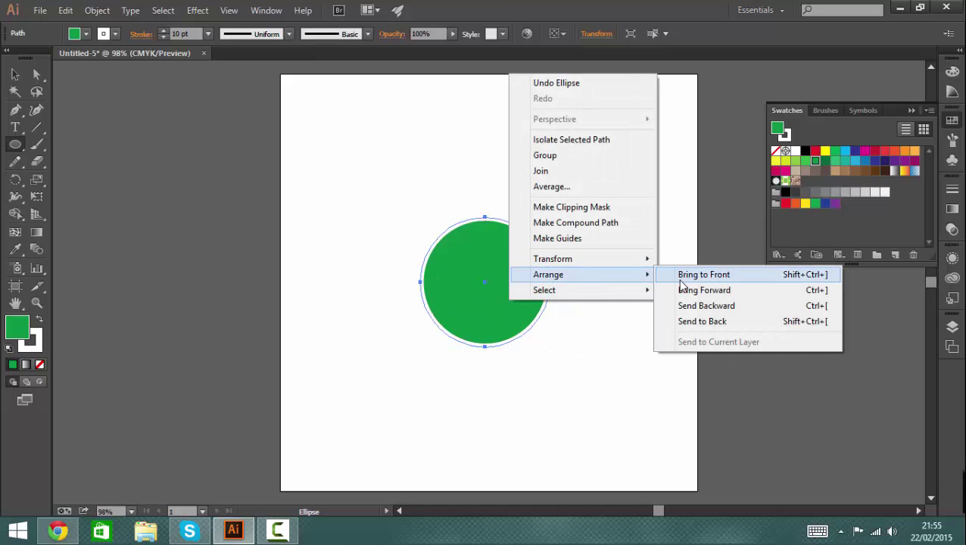
{"action": "left_click", "coordinate": [704, 321]}
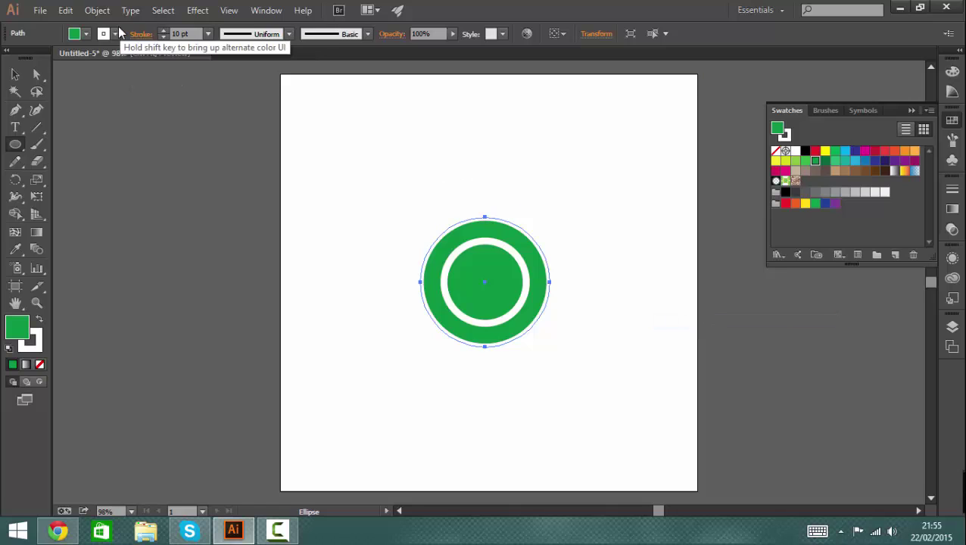
{"action": "left_click", "coordinate": [207, 33]}
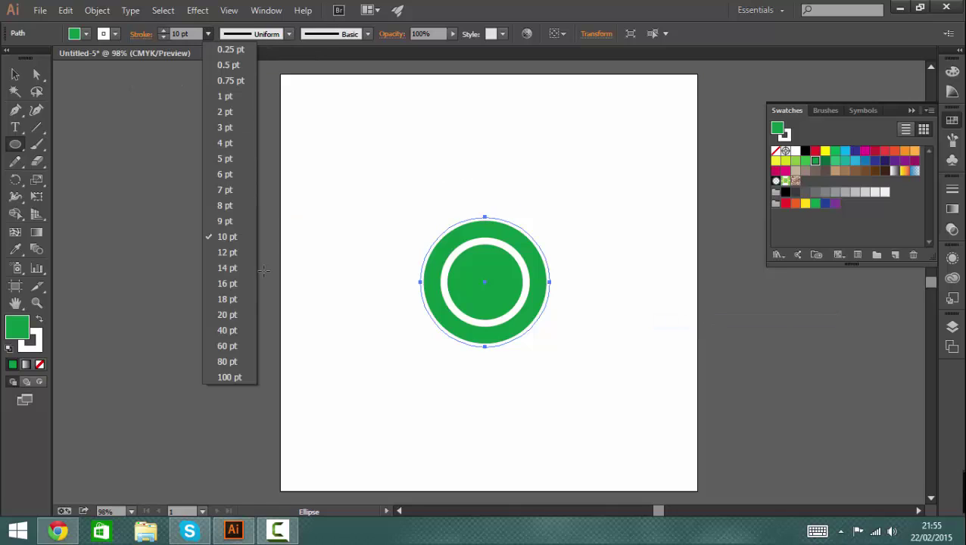
{"action": "left_click", "coordinate": [246, 253]}
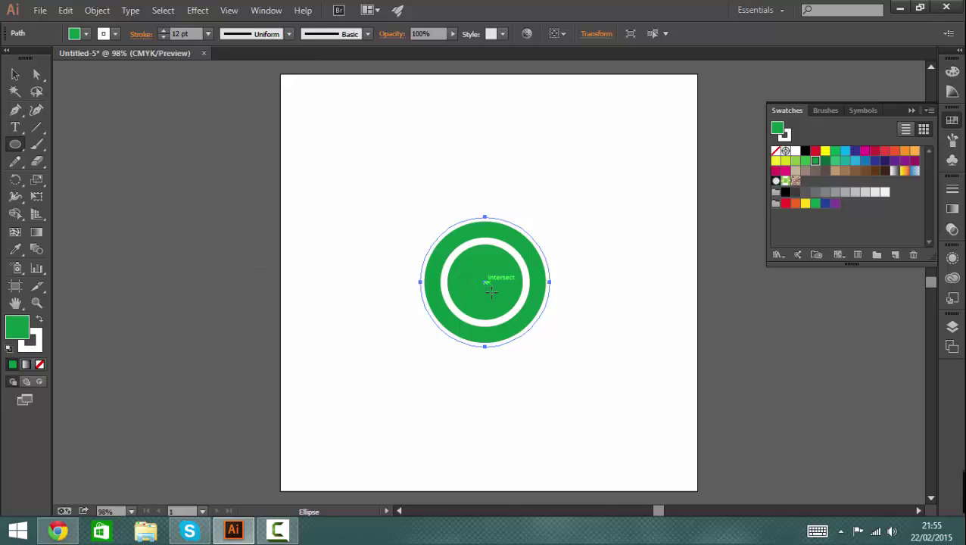
Step: Draw a third, still larger concentric circle with a 14 pt stroke and send it behind the other two
{"action": "mouse_move", "coordinate": [490, 290]}
{"action": "left_mouse_down"}
{"action": "mouse_move", "coordinate": [557, 377]}
{"action": "mouse_move", "coordinate": [556, 368]}
{"action": "left_mouse_up"}
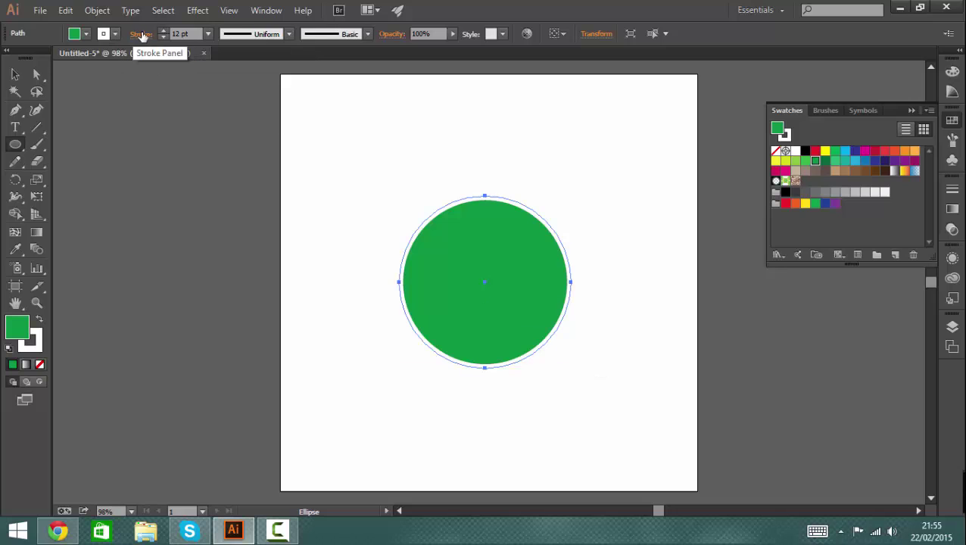
{"action": "left_click", "coordinate": [209, 35]}
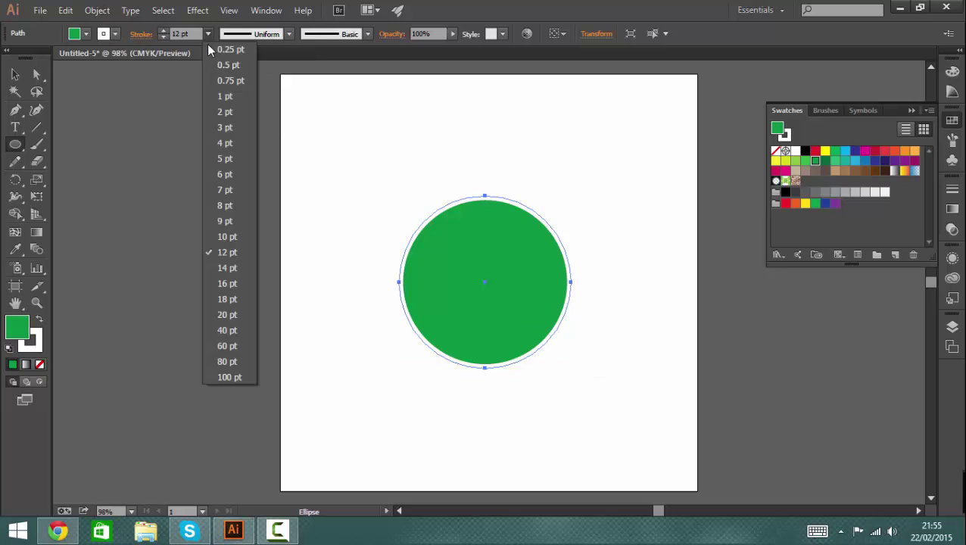
{"action": "left_click", "coordinate": [239, 279]}
{"action": "right_click", "coordinate": [501, 277]}
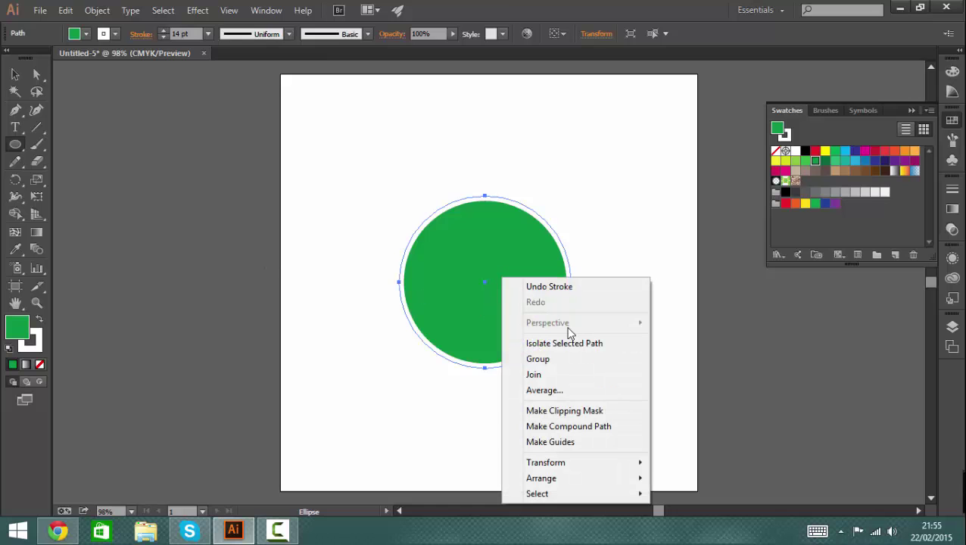
{"action": "mouse_move", "coordinate": [615, 485]}
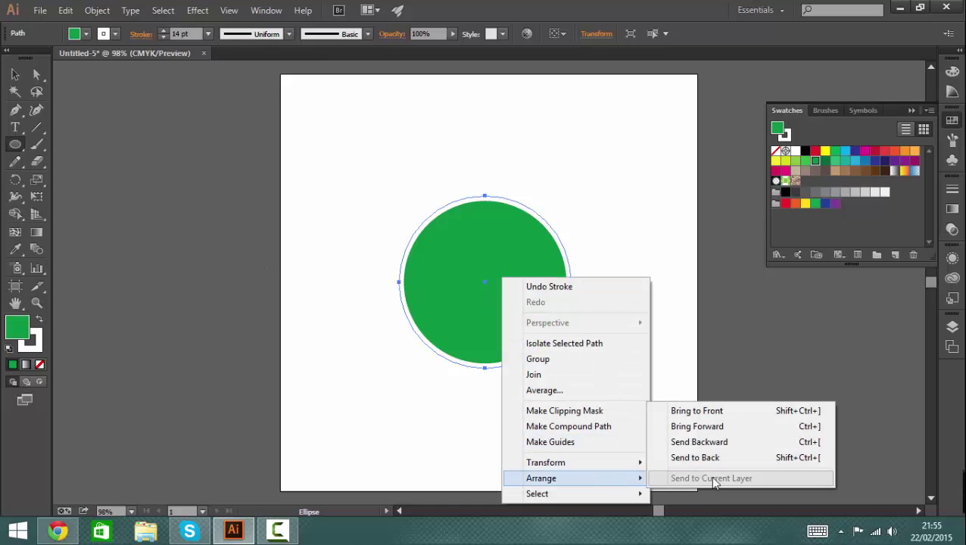
{"action": "left_click", "coordinate": [721, 458]}
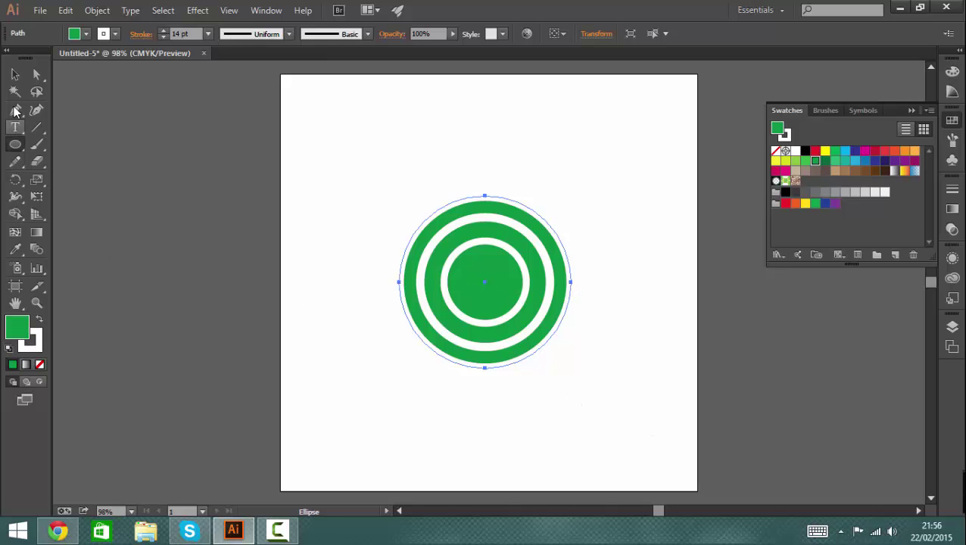
Step: Select all three concentric circles and make a new pattern from them
{"action": "left_click", "coordinate": [14, 74]}
{"action": "left_click", "coordinate": [349, 167]}
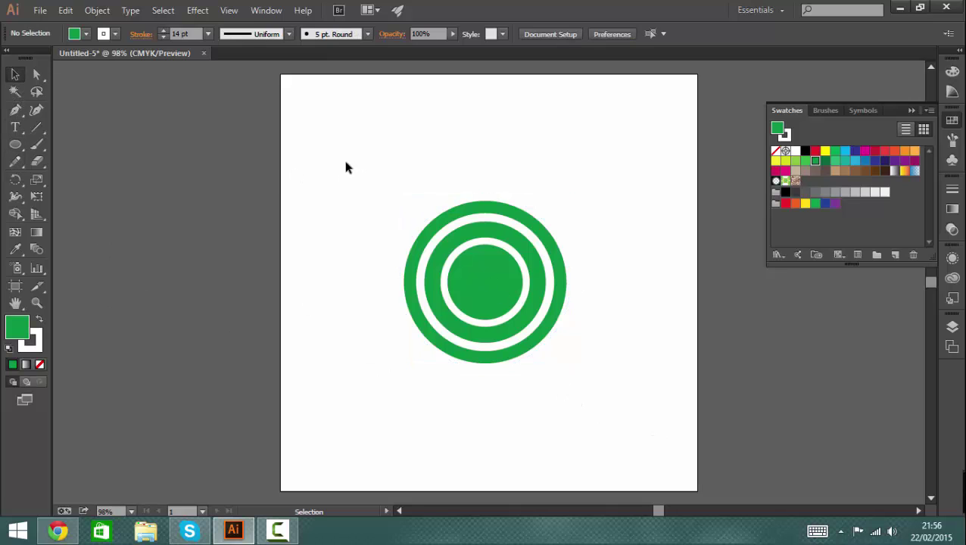
{"action": "left_click_drag", "start_coordinate": [345, 162], "coordinate": [656, 458]}
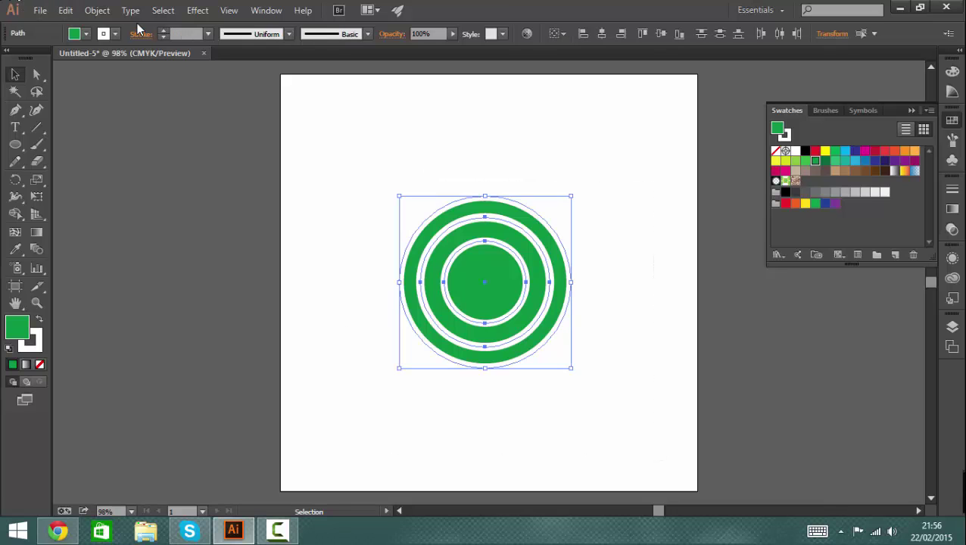
{"action": "left_click", "coordinate": [97, 11]}
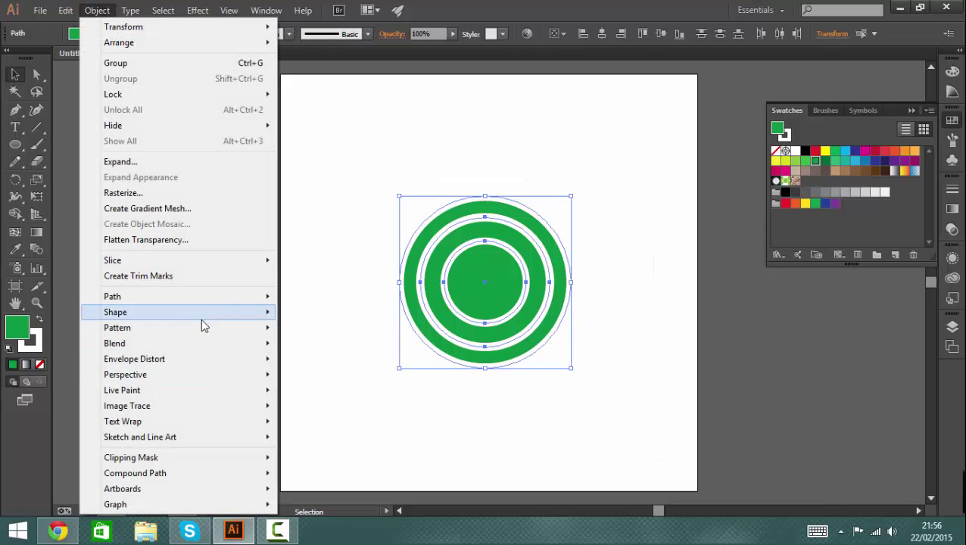
{"action": "mouse_move", "coordinate": [200, 328]}
{"action": "left_click", "coordinate": [318, 333]}
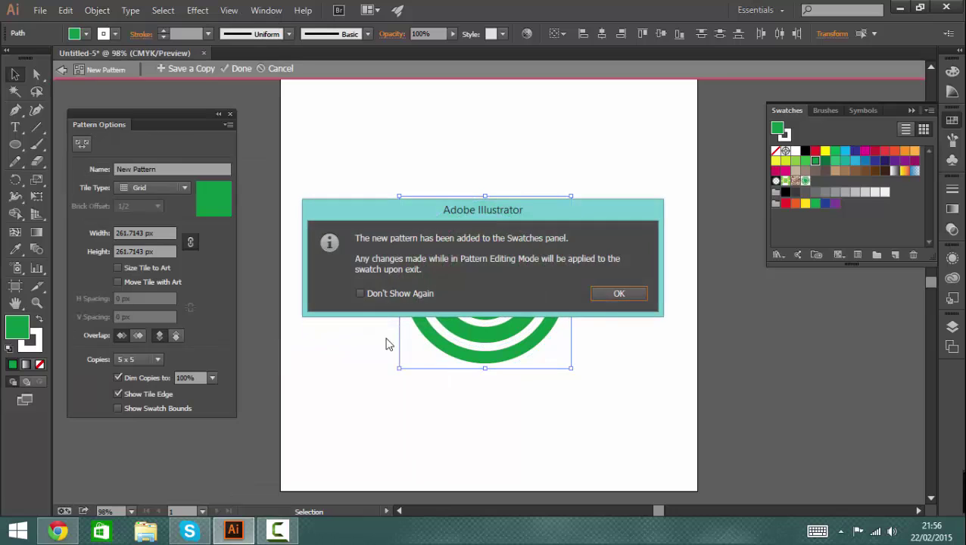
{"action": "left_click", "coordinate": [619, 295]}
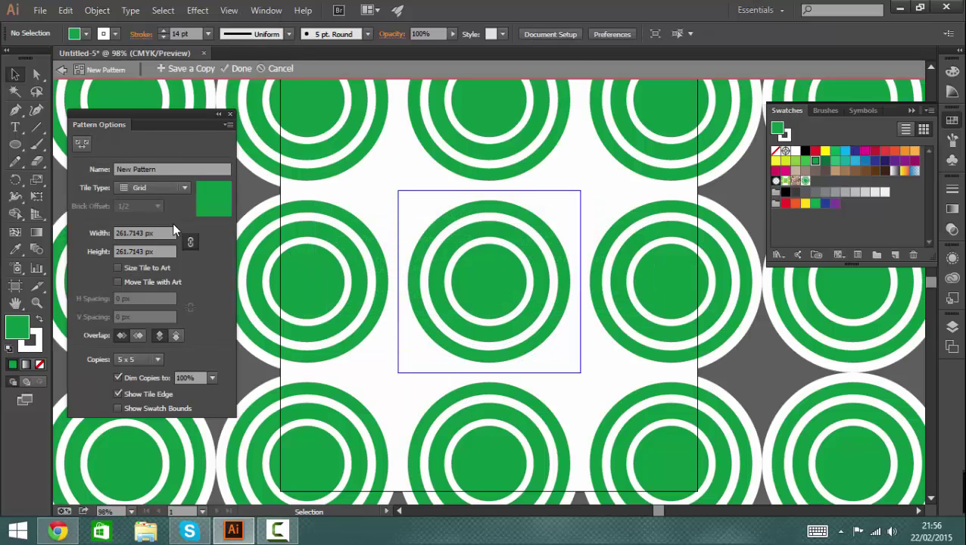
Step: Name the pattern deco and set its tile type to Brick by Row with a 1/4 brick offset
{"action": "left_click", "coordinate": [178, 169]}
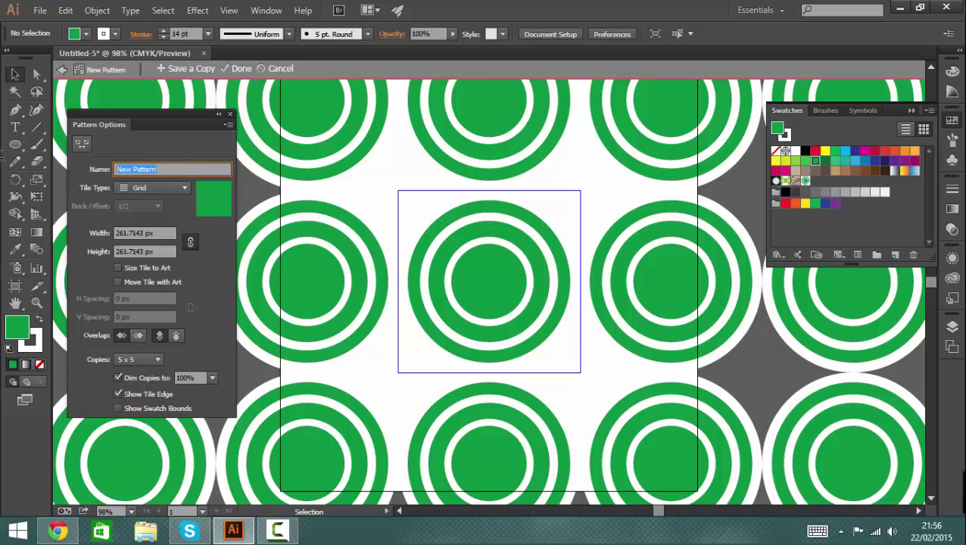
{"action": "type", "text": "deco"}
{"action": "left_click", "coordinate": [178, 189]}
{"action": "left_click", "coordinate": [168, 212]}
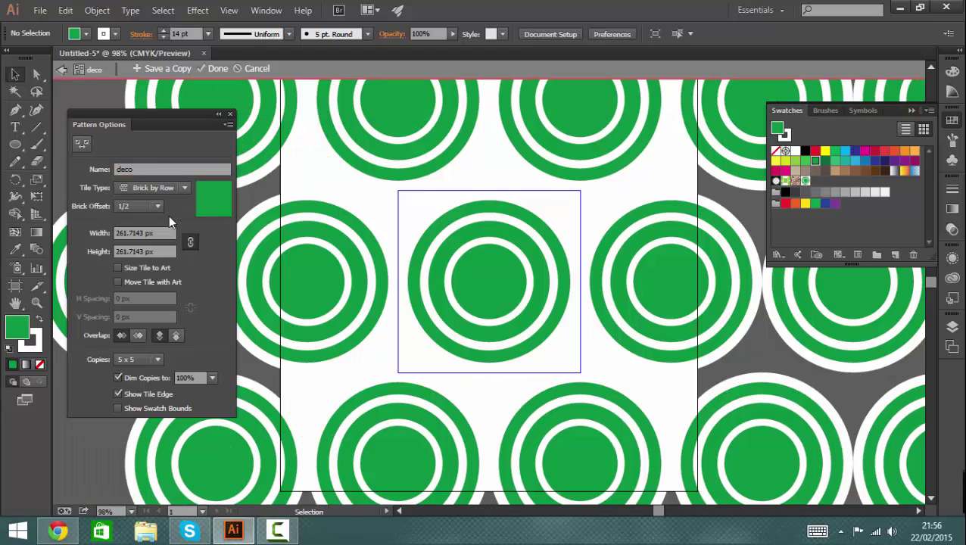
{"action": "left_click", "coordinate": [154, 208]}
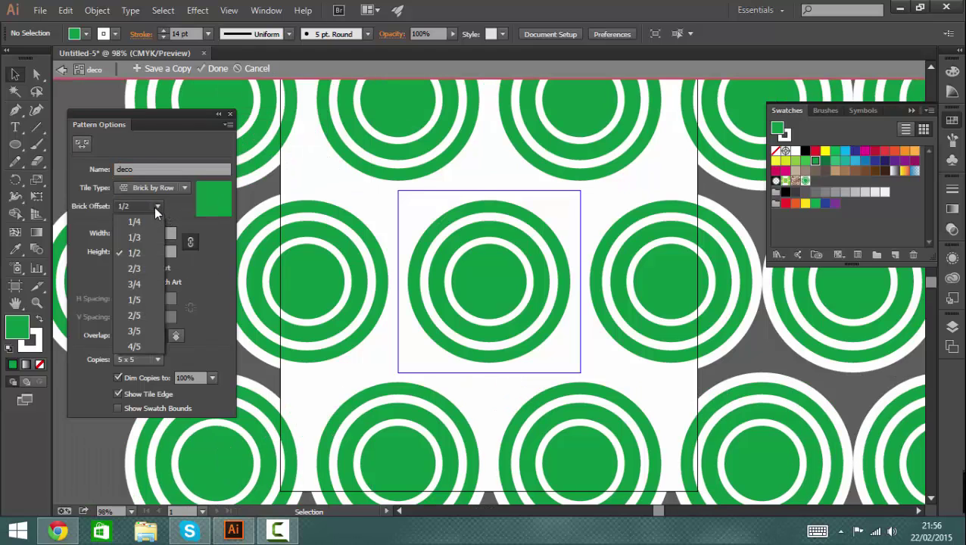
{"action": "left_click", "coordinate": [144, 221]}
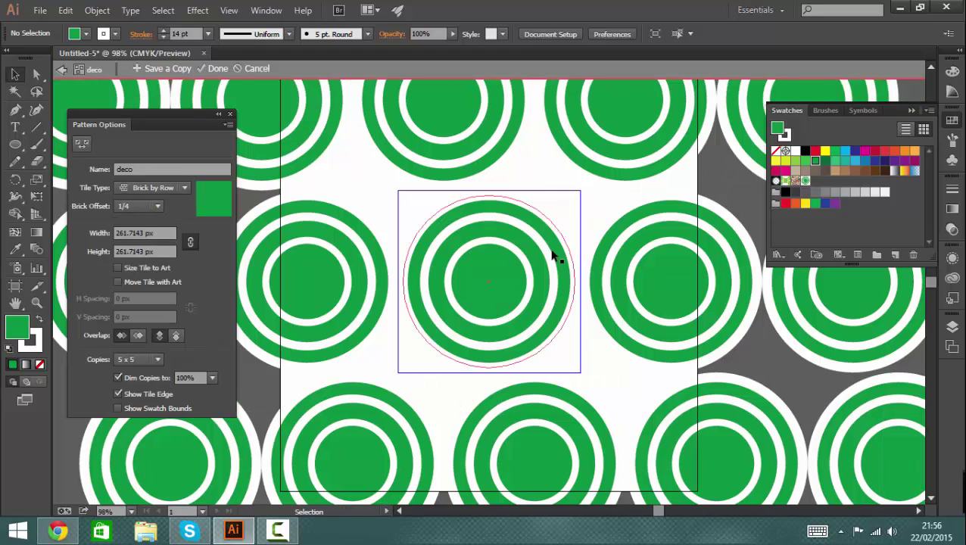
Step: Reduce the pattern tile's height to about 105 px with the Pattern Tile Tool and set the overlap to Bottom in Front
{"action": "left_click", "coordinate": [74, 143]}
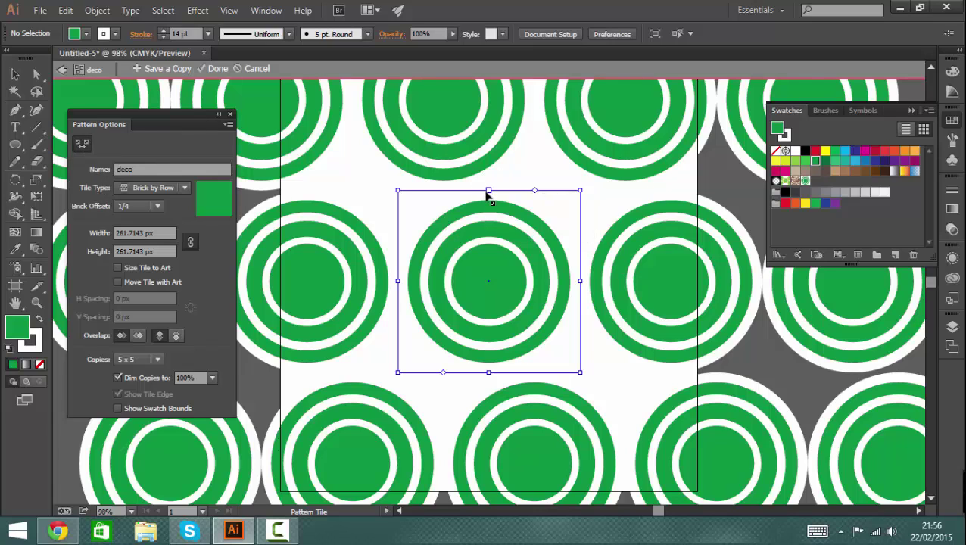
{"action": "left_click_drag", "start_coordinate": [486, 193], "coordinate": [498, 305]}
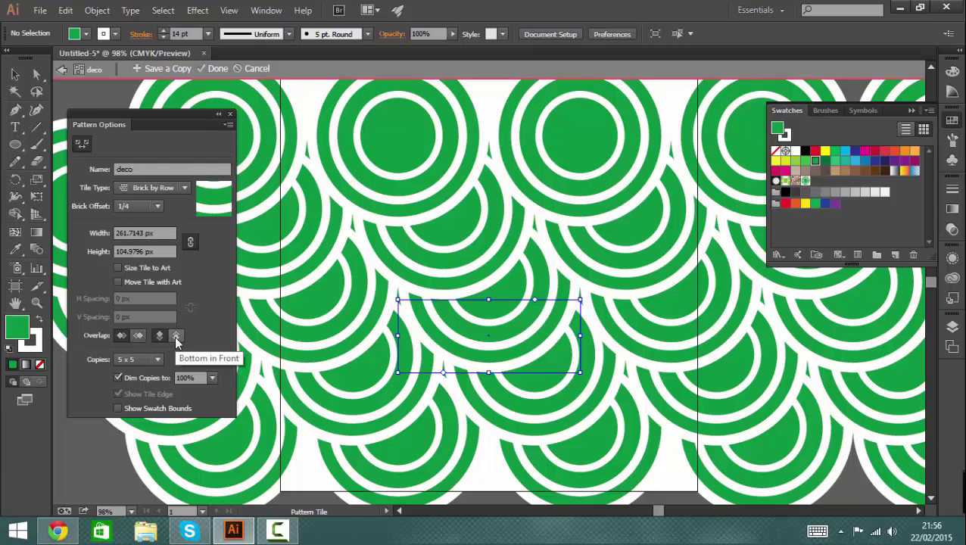
{"action": "left_click", "coordinate": [176, 336]}
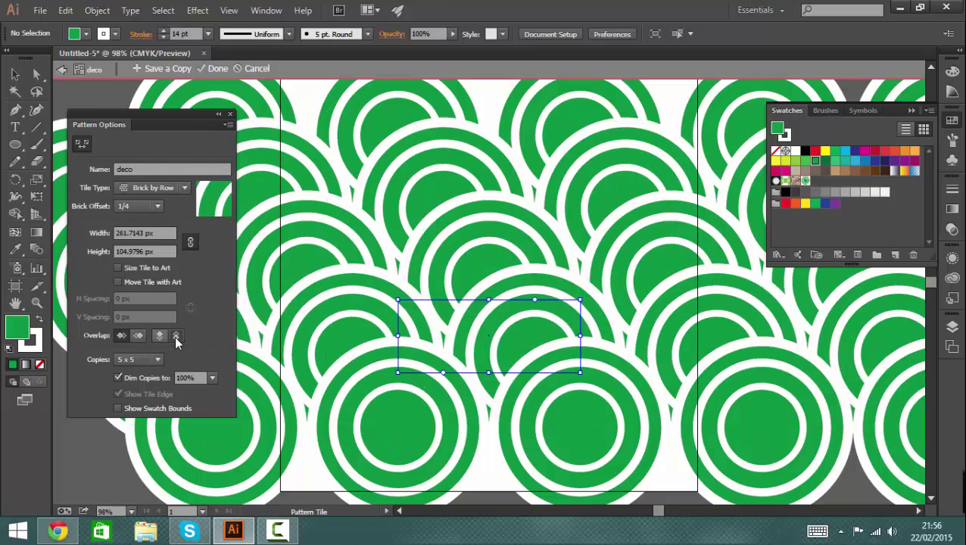
Step: Try a 1/2 brick offset on the pattern and set it back to 1/4
{"action": "left_click", "coordinate": [147, 206]}
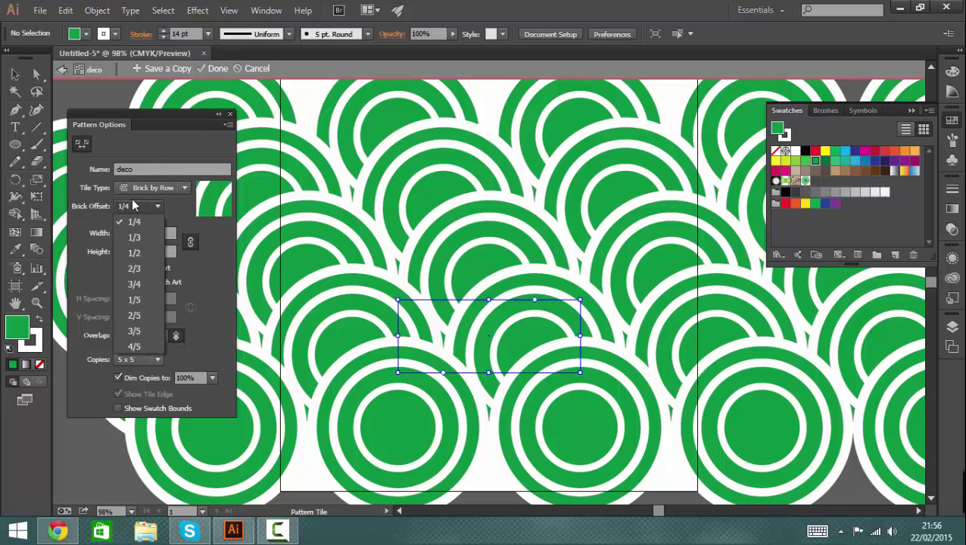
{"action": "left_click", "coordinate": [149, 258]}
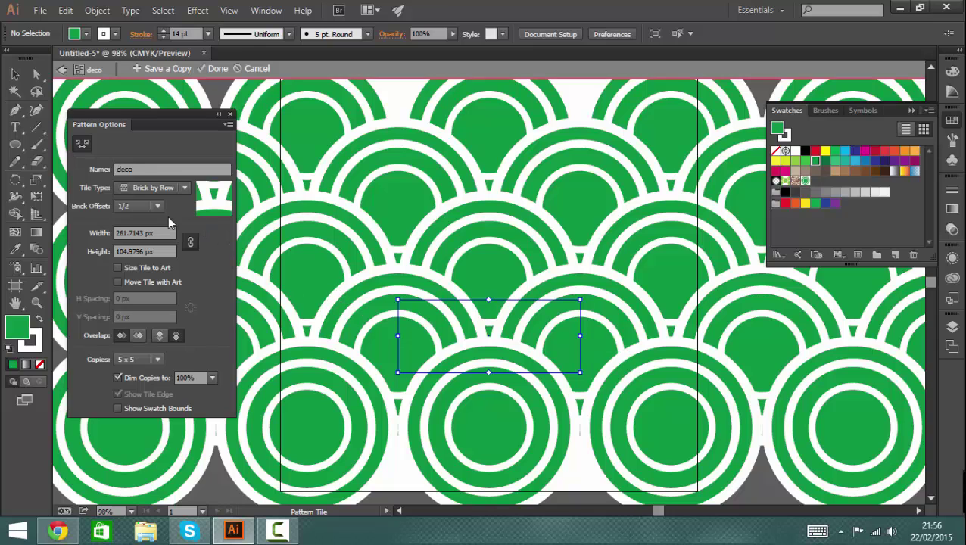
{"action": "left_click", "coordinate": [144, 207]}
{"action": "left_click", "coordinate": [142, 216]}
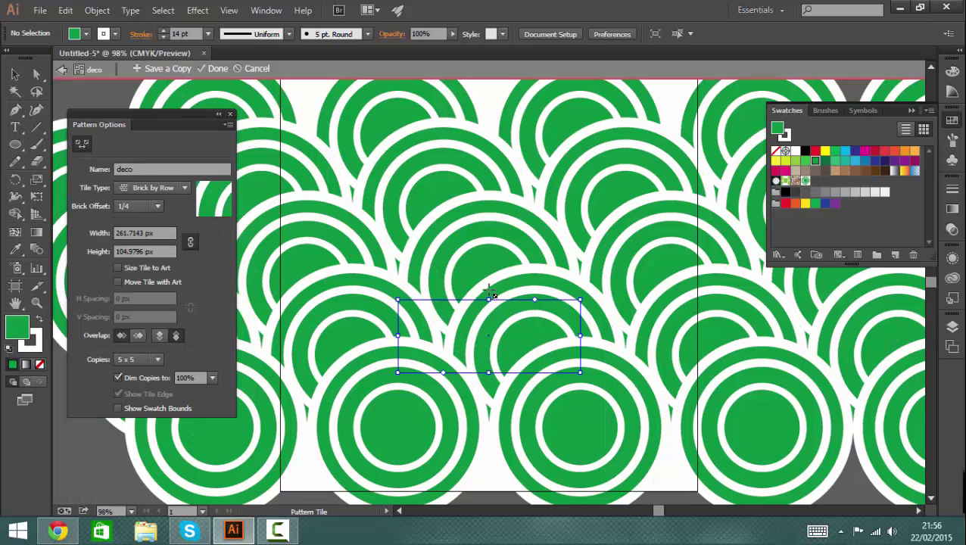
Step: Reduce the pattern tile's height to about 72 px by moving its upper edge down
{"action": "left_click_drag", "start_coordinate": [489, 301], "coordinate": [490, 326]}
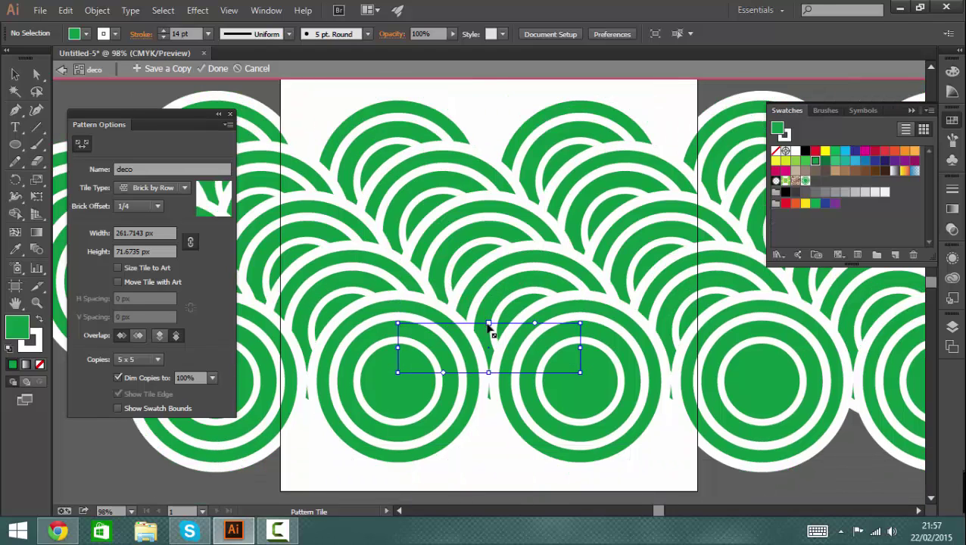
Step: Increase the pattern tile's height to about 79 px and set the brick offset to 1/2
{"action": "left_click_drag", "start_coordinate": [489, 327], "coordinate": [490, 317]}
{"action": "left_click", "coordinate": [156, 206]}
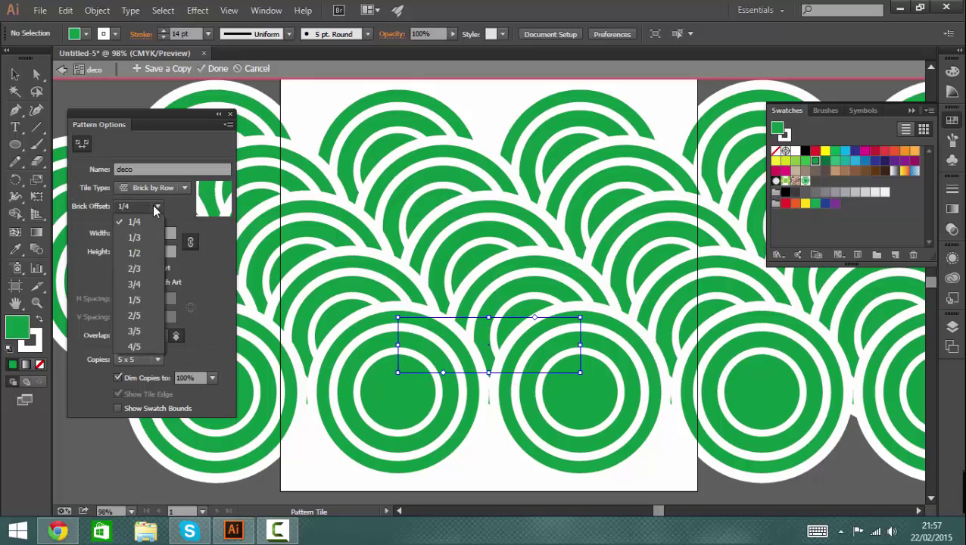
{"action": "left_click", "coordinate": [143, 250]}
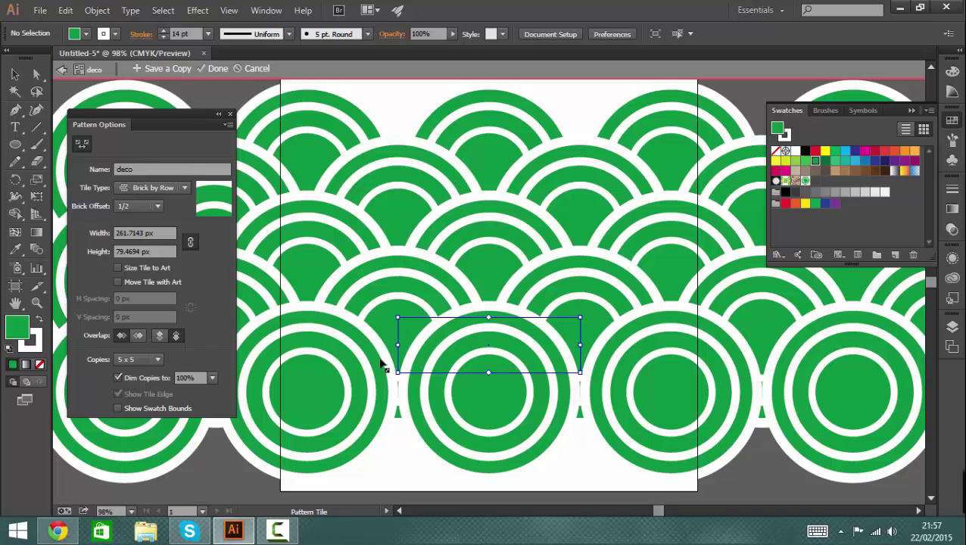
Step: Check the reference poster in Chrome, return to Illustrator and narrow the pattern tile to about 233 px wide
{"action": "left_click", "coordinate": [59, 532]}
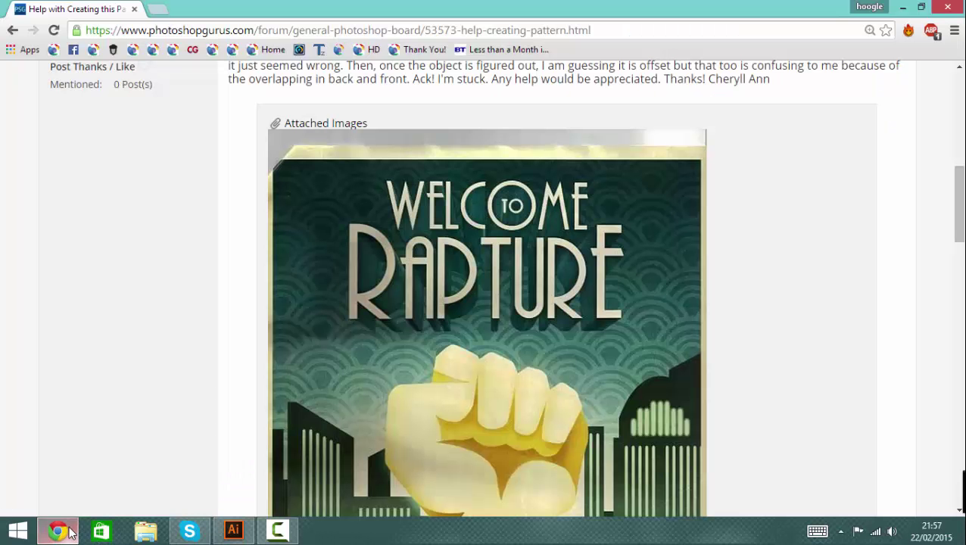
{"action": "left_click", "coordinate": [69, 532]}
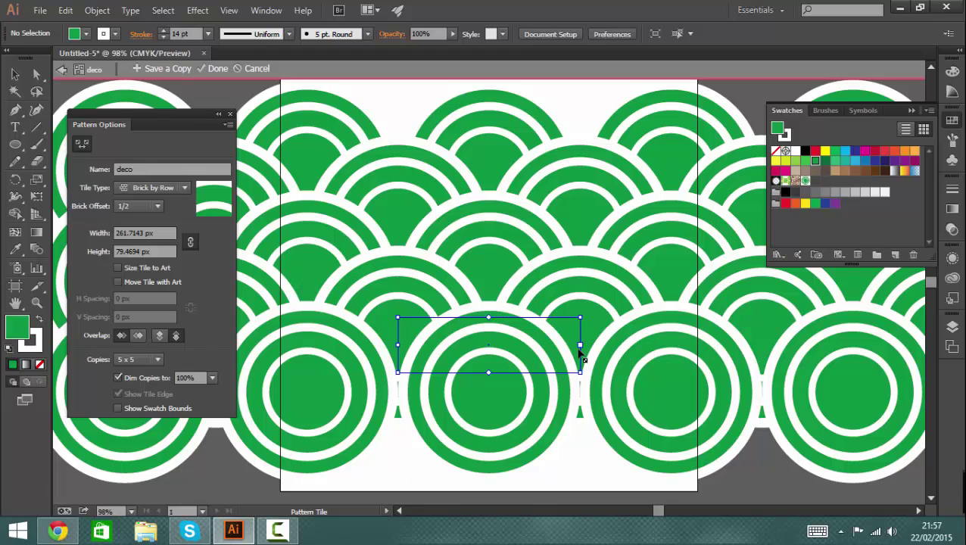
{"action": "left_click_drag", "start_coordinate": [579, 345], "coordinate": [560, 346]}
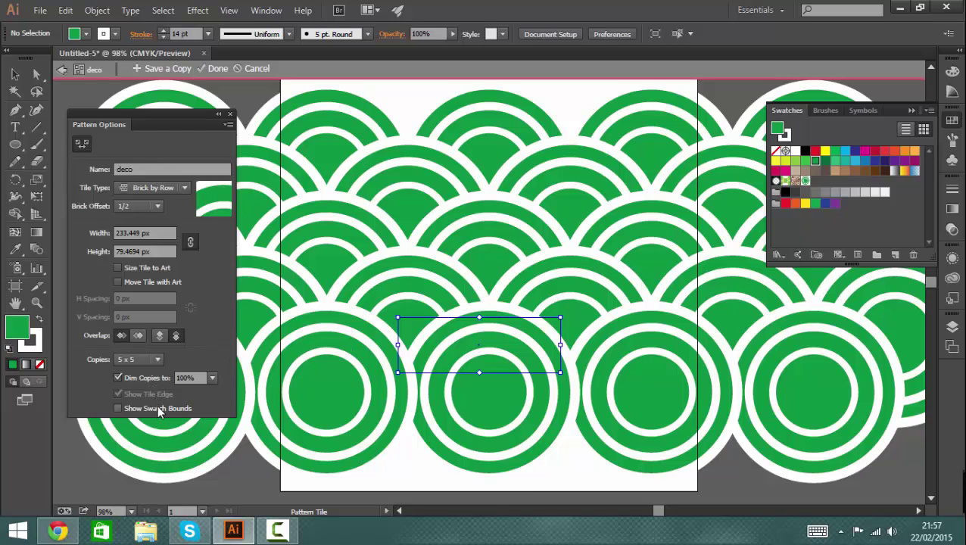
Step: Show 7 x 5 copies of the pattern tile and exit pattern editing mode
{"action": "left_click", "coordinate": [136, 359]}
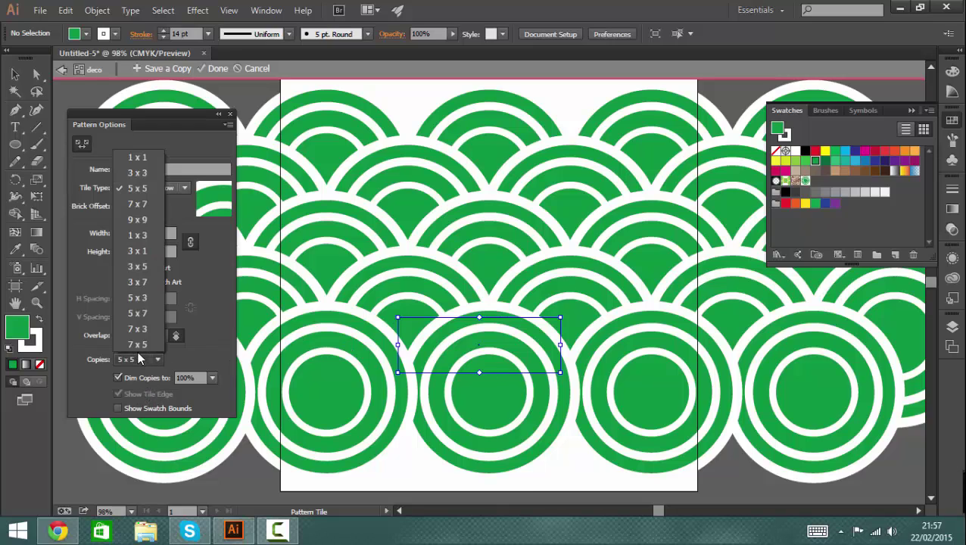
{"action": "left_click", "coordinate": [137, 344]}
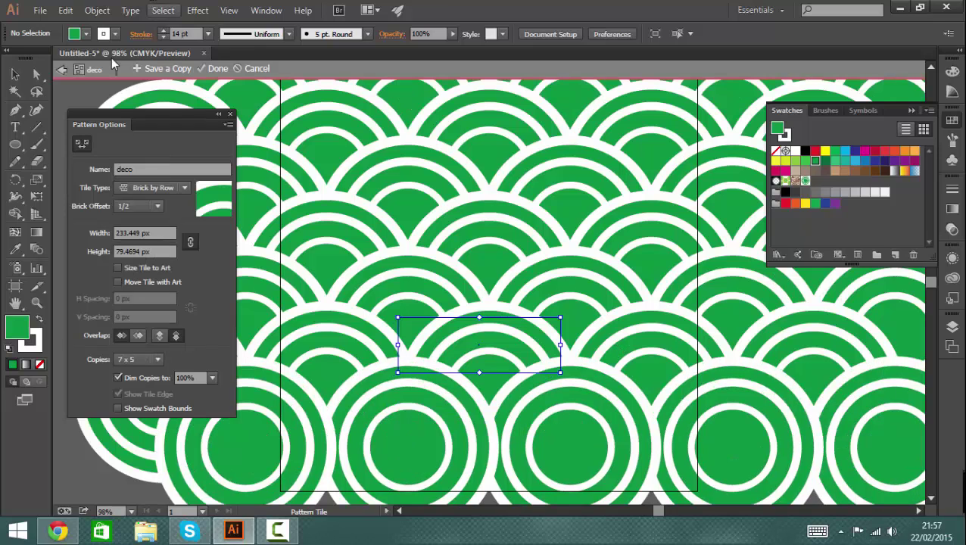
{"action": "left_click", "coordinate": [60, 72]}
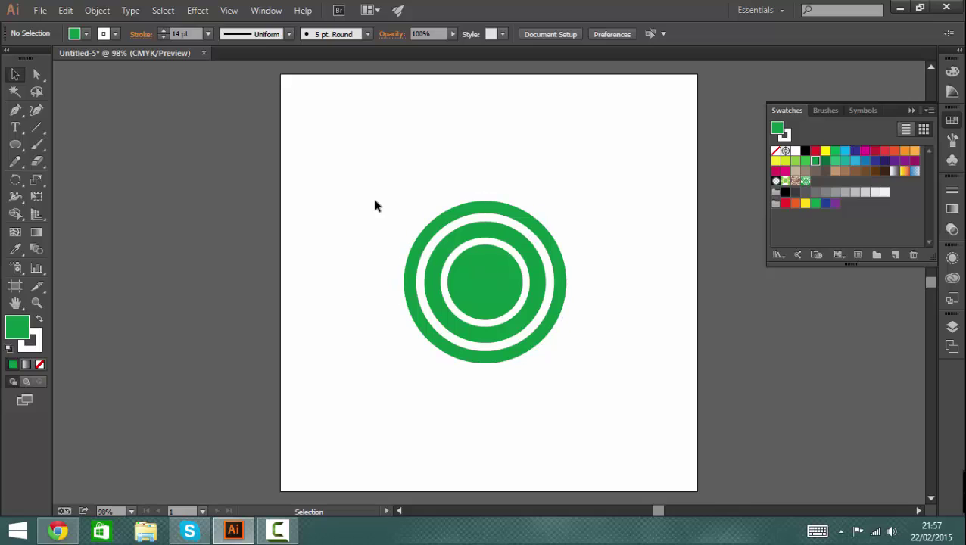
Step: Delete the concentric circles and draw a rectangle covering the whole artboard
{"action": "left_click_drag", "start_coordinate": [374, 201], "coordinate": [701, 385]}
{"action": "key", "text": "Delete"}
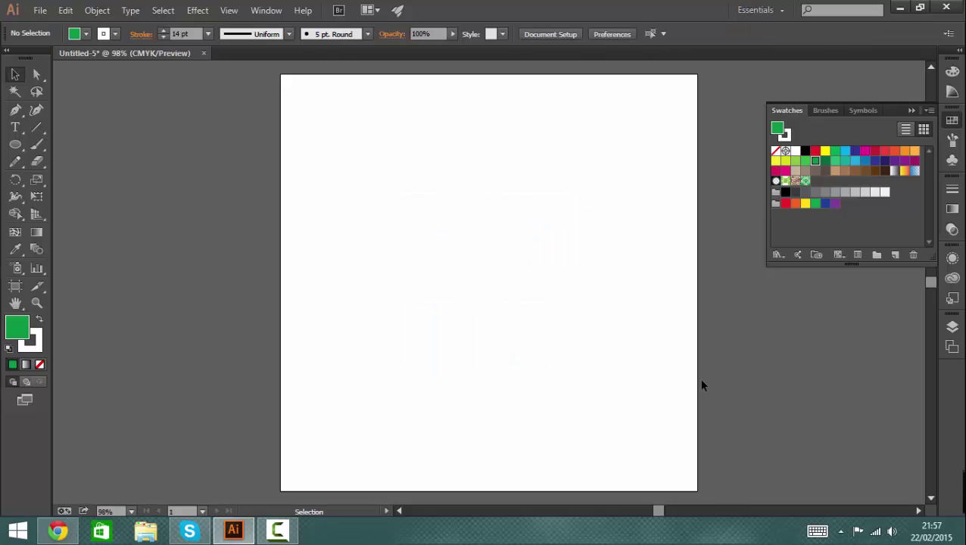
{"action": "left_click", "coordinate": [15, 144]}
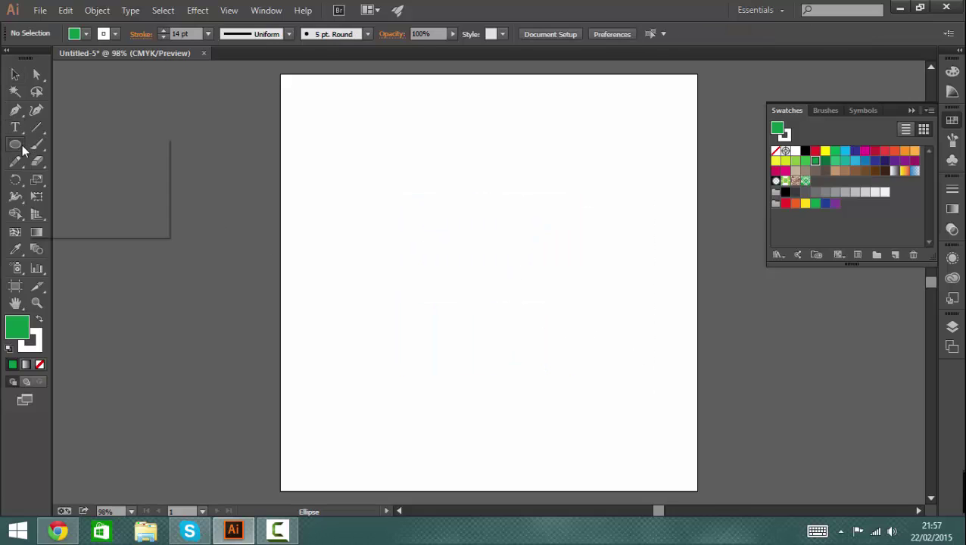
{"action": "left_click", "coordinate": [48, 148]}
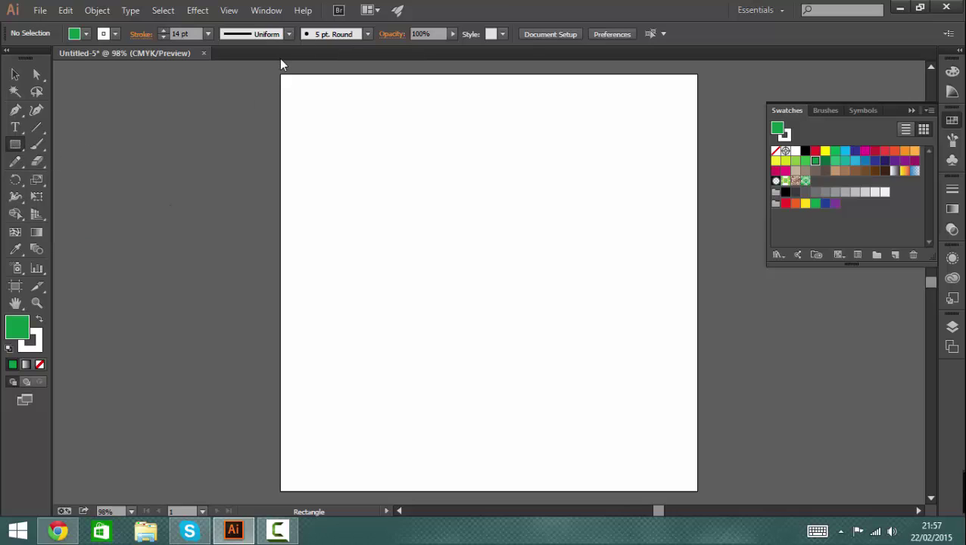
{"action": "left_click_drag", "start_coordinate": [280, 73], "coordinate": [696, 490]}
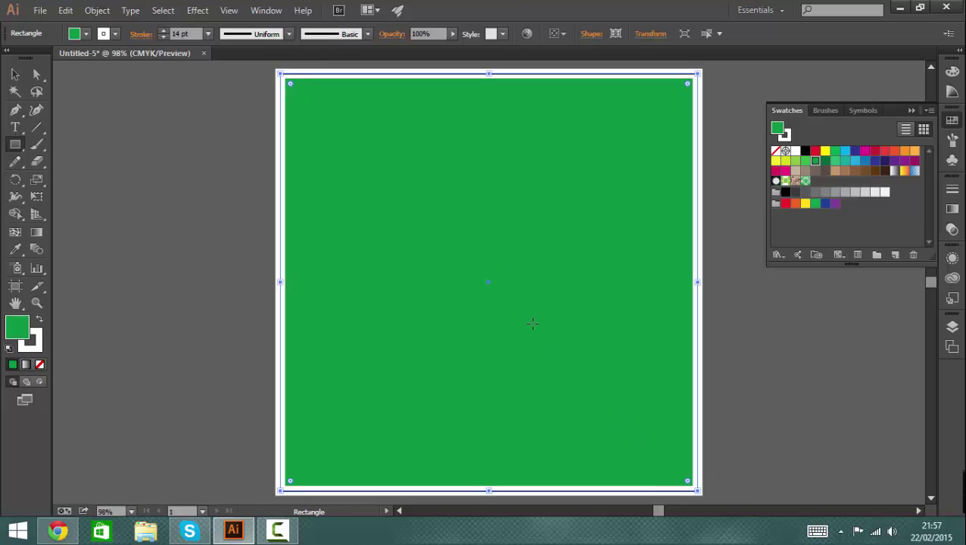
Step: Remove the rectangle's stroke and fill it with the deco pattern swatch
{"action": "left_click", "coordinate": [115, 34]}
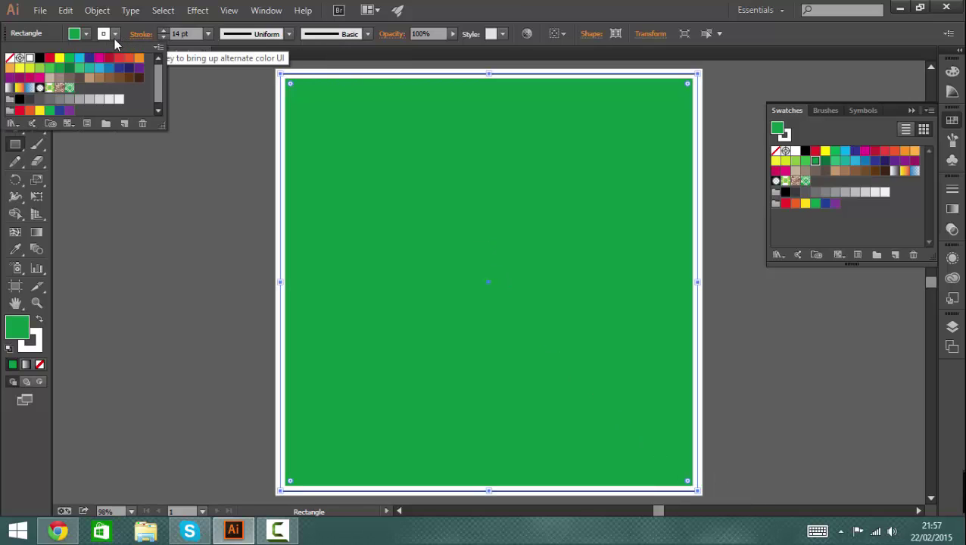
{"action": "left_click", "coordinate": [10, 58]}
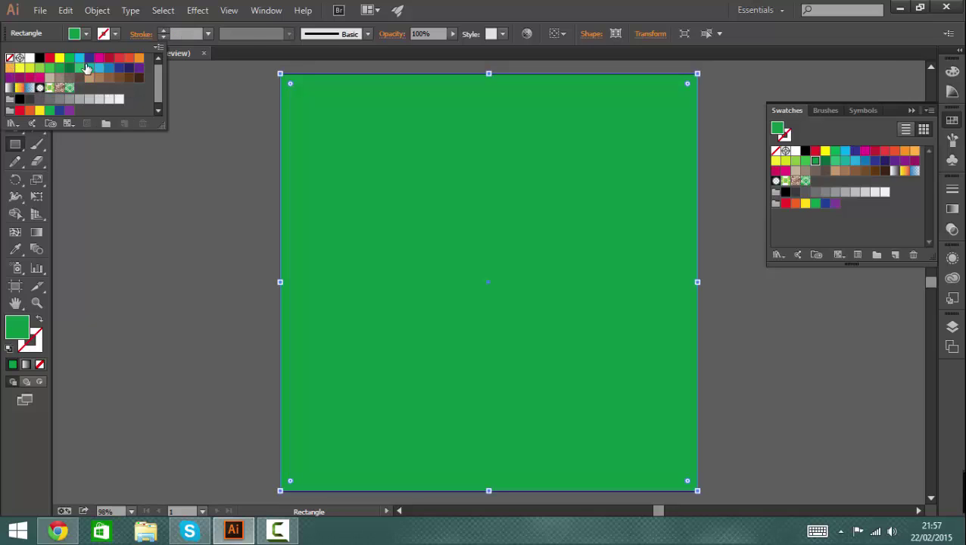
{"action": "left_click", "coordinate": [87, 34]}
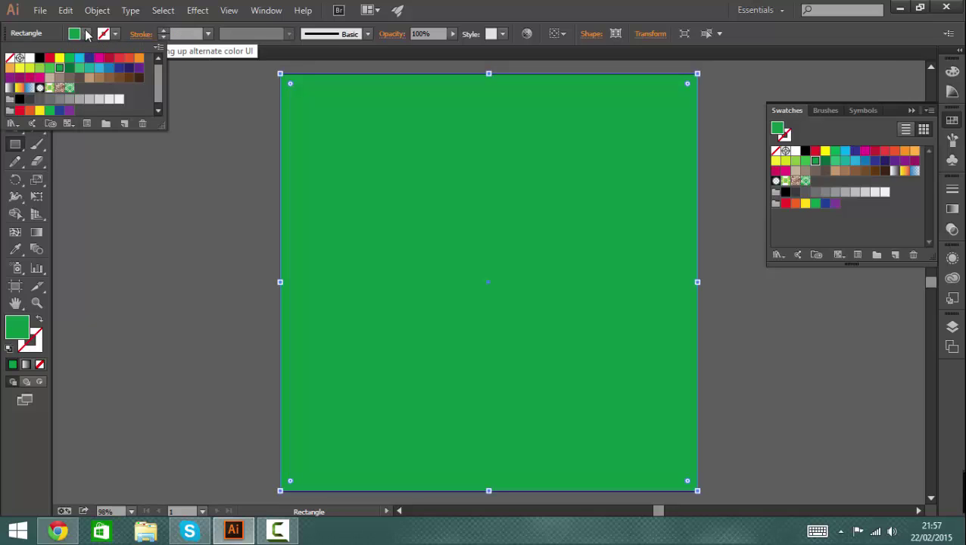
{"action": "left_click", "coordinate": [67, 88]}
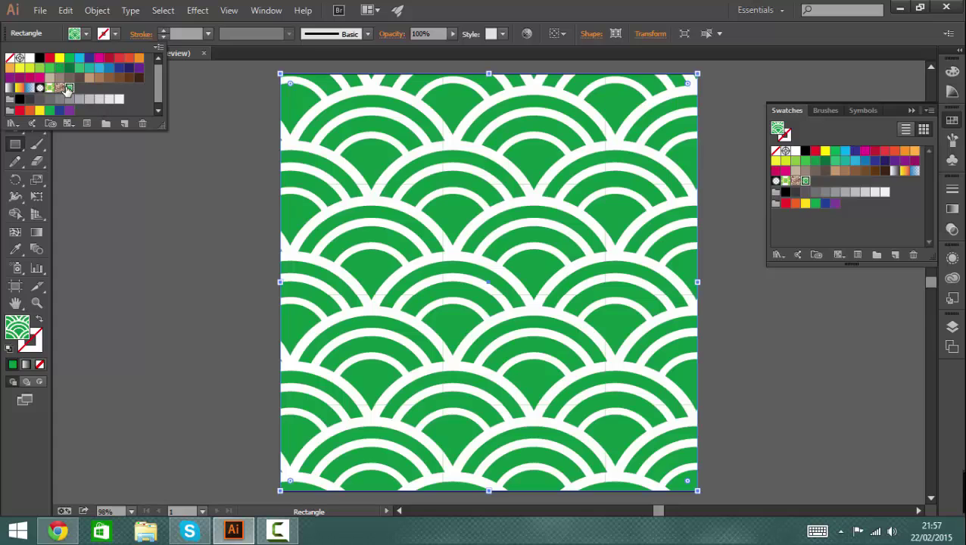
{"action": "left_click", "coordinate": [204, 205]}
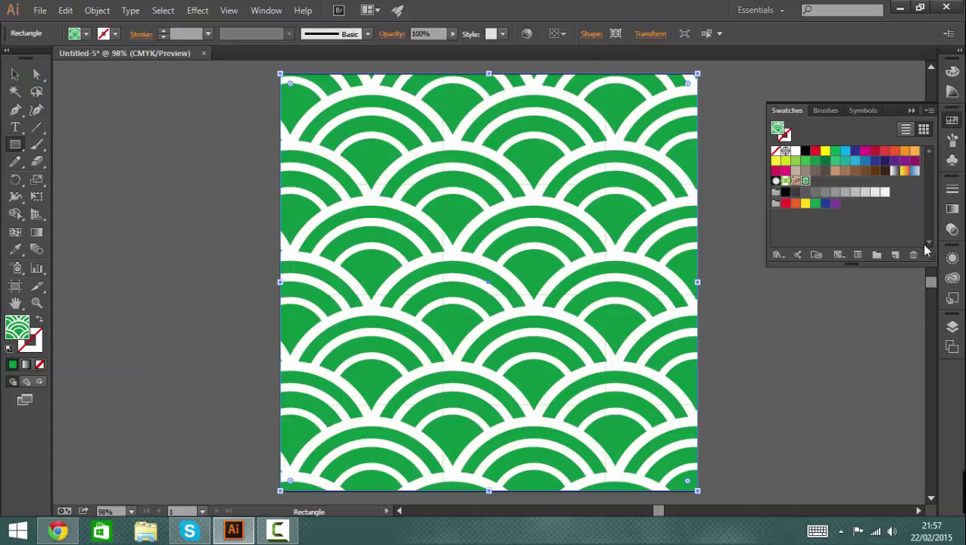
Step: Add the pattern-filled rectangle as a graphic to the assets library
{"action": "left_click", "coordinate": [953, 280]}
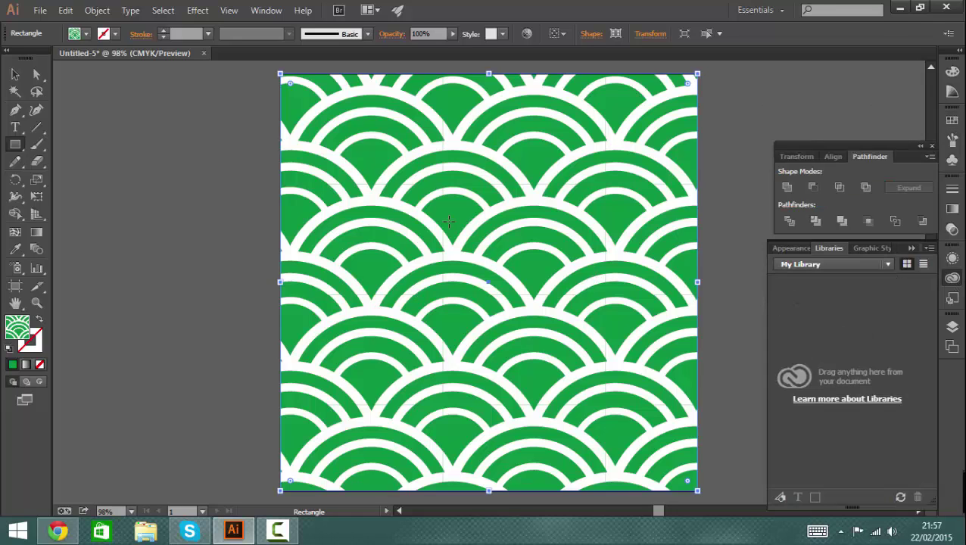
{"action": "left_click", "coordinate": [15, 74]}
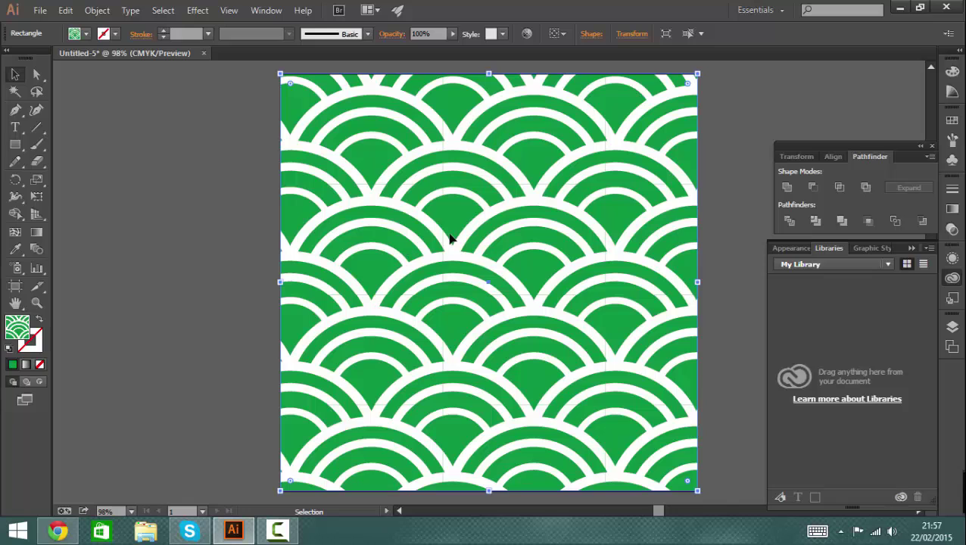
{"action": "left_click", "coordinate": [817, 266]}
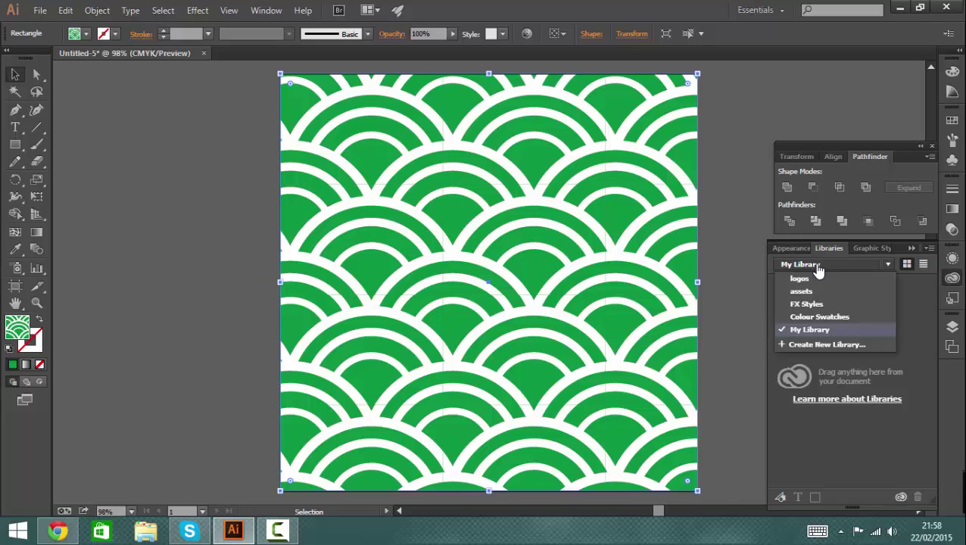
{"action": "left_click", "coordinate": [850, 291]}
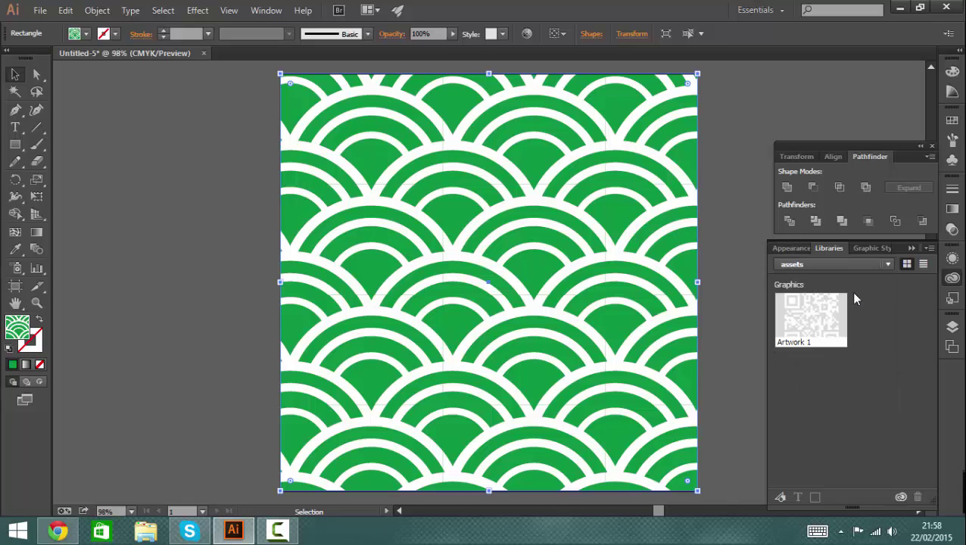
{"action": "left_click_drag", "start_coordinate": [549, 259], "coordinate": [863, 347]}
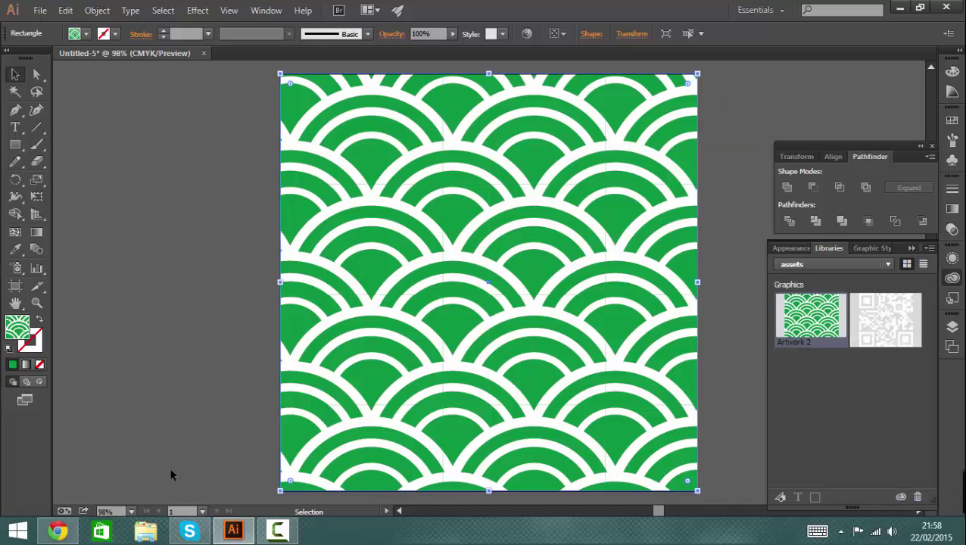
Step: Launch Adobe Photoshop CC 2014
{"action": "left_click", "coordinate": [54, 532]}
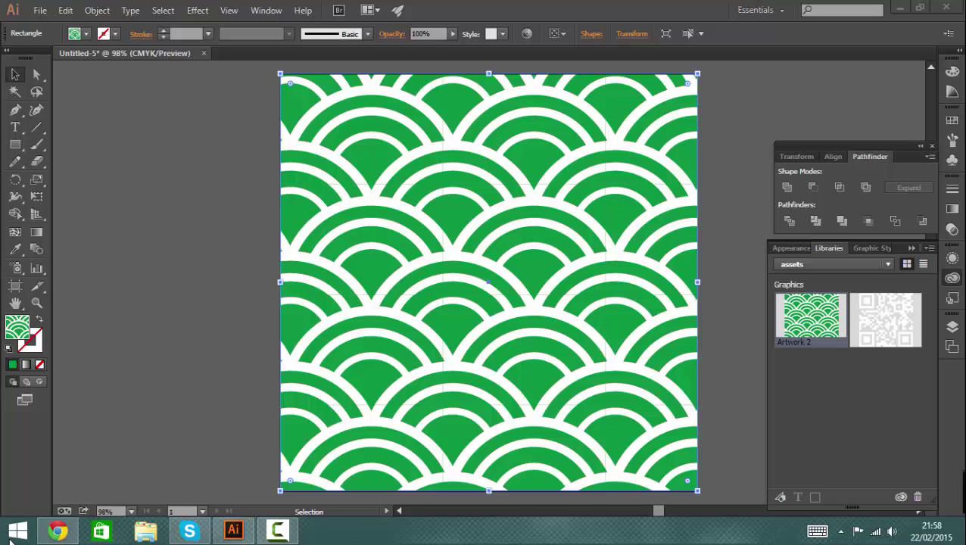
{"action": "left_click", "coordinate": [12, 535]}
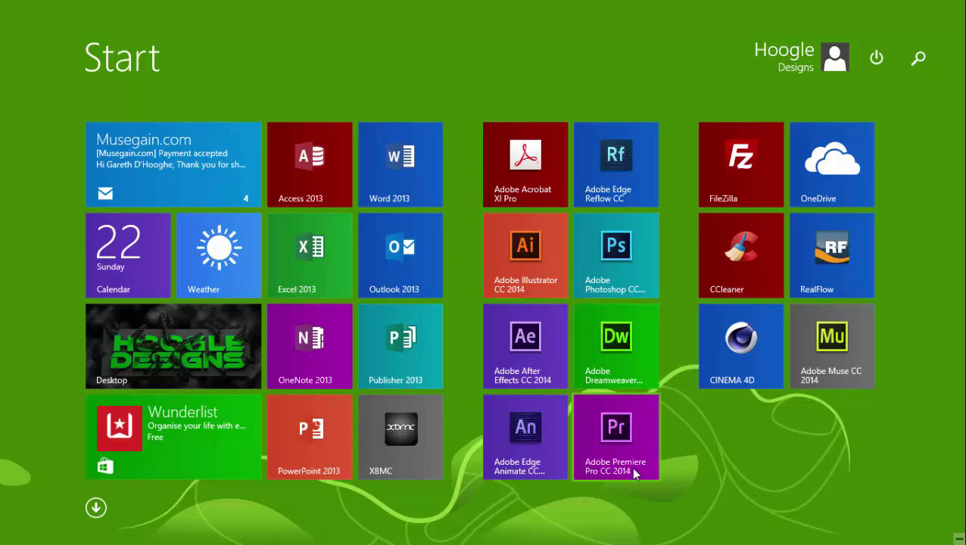
{"action": "left_click", "coordinate": [488, 285]}
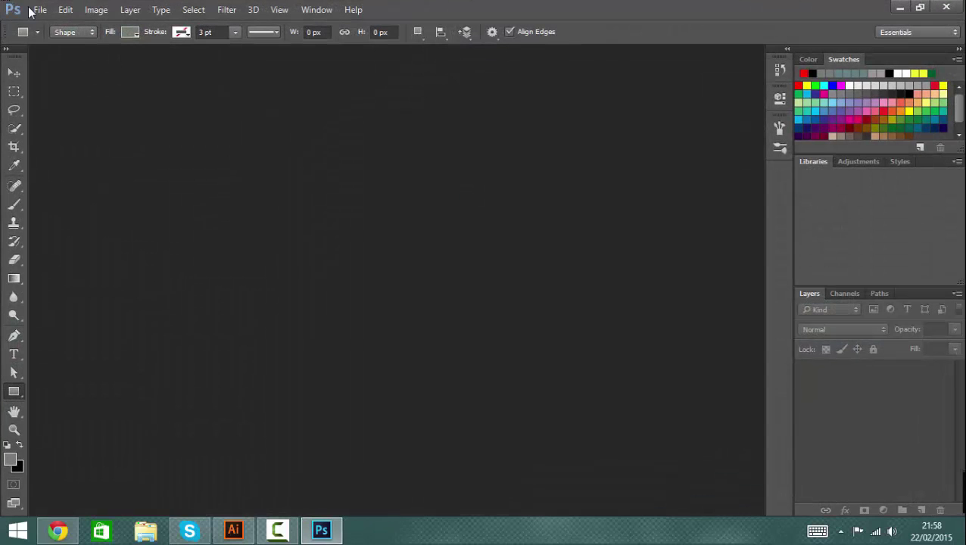
Step: Create a new 800 x 800 px document with a white background and place the Artwork 2 graphic from the assets library in it
{"action": "left_click", "coordinate": [31, 10]}
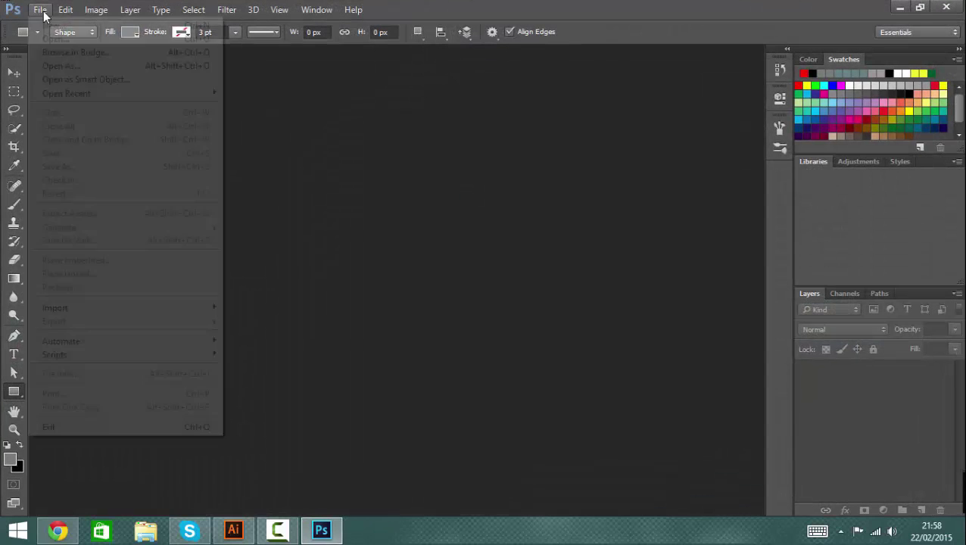
{"action": "left_click", "coordinate": [41, 20]}
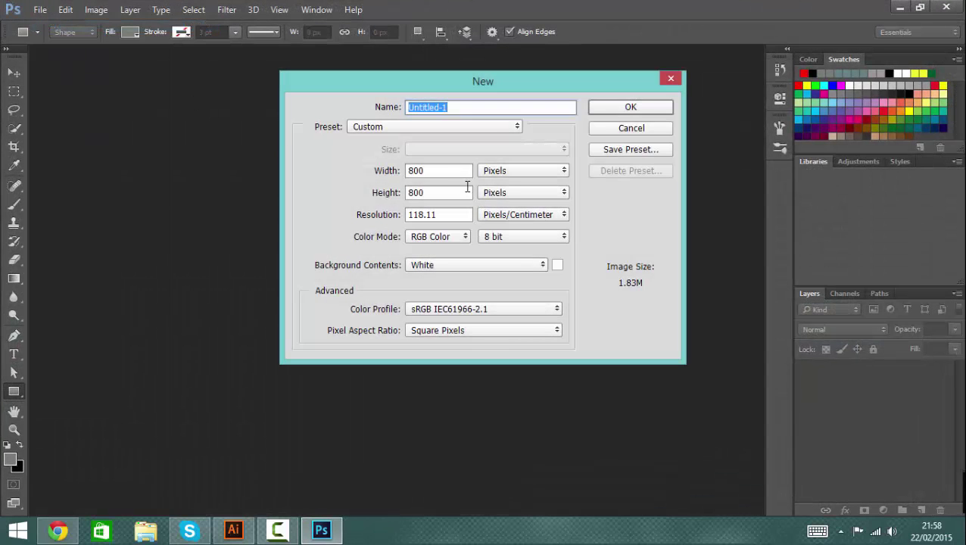
{"action": "left_click", "coordinate": [604, 106]}
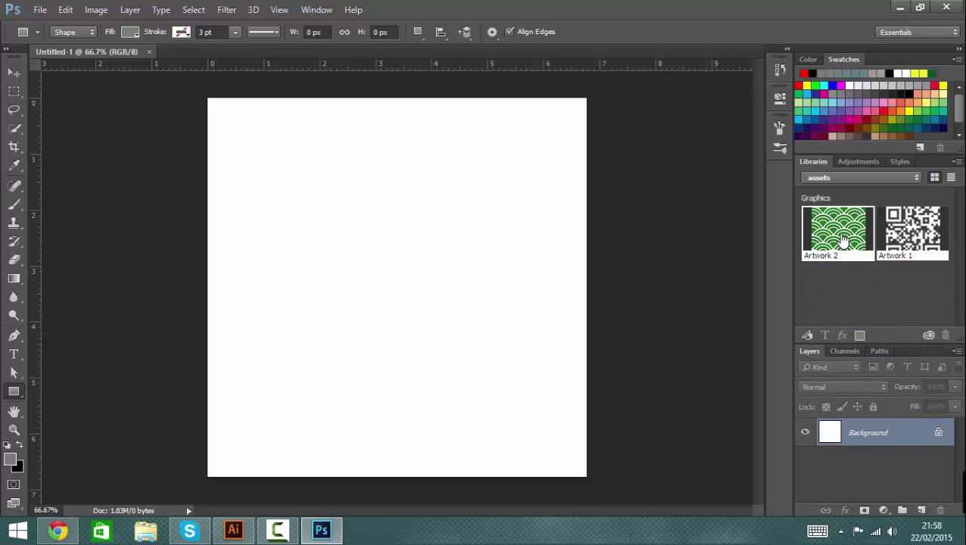
{"action": "left_click_drag", "start_coordinate": [839, 240], "coordinate": [329, 255]}
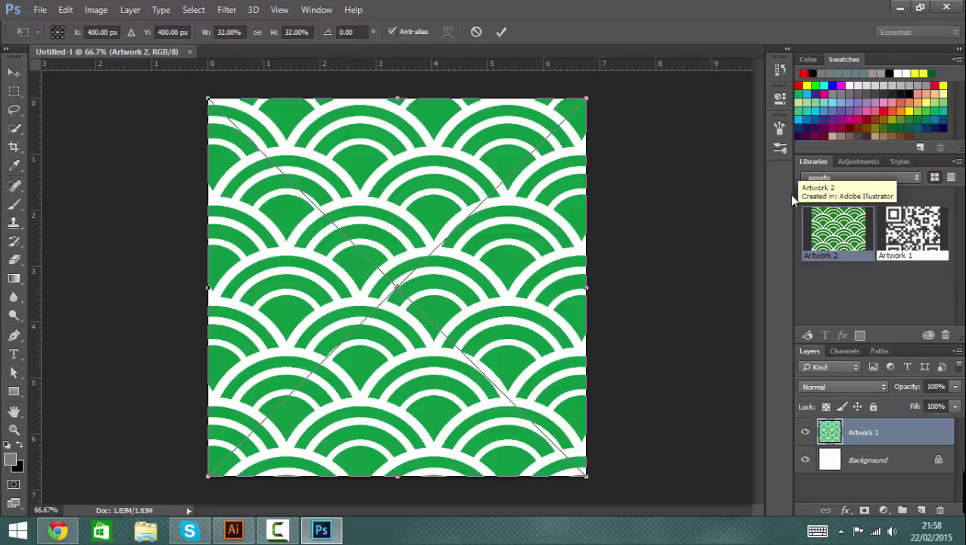
{"action": "key", "text": "Return"}
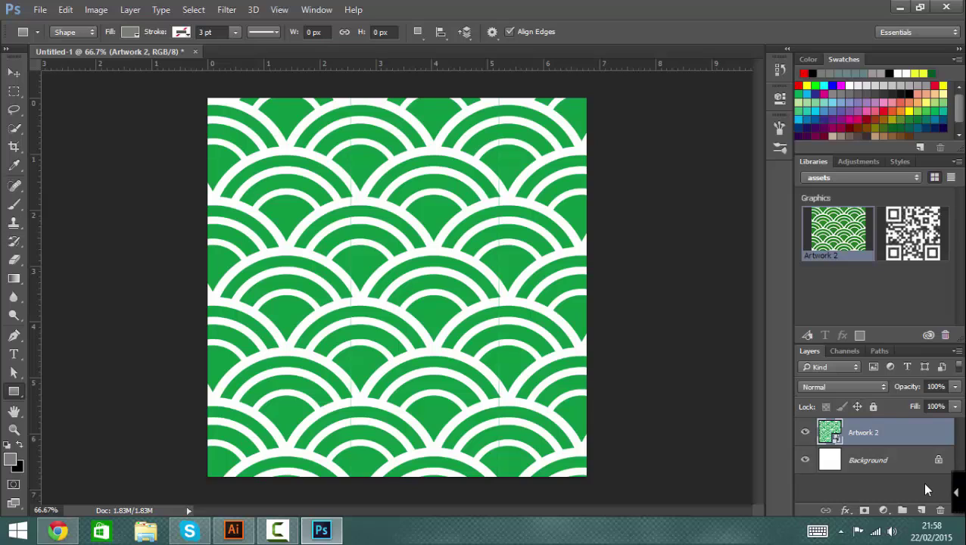
Step: Add a gradient fill layer above the Artwork 2 layer and open its gradient for editing
{"action": "left_click", "coordinate": [882, 509]}
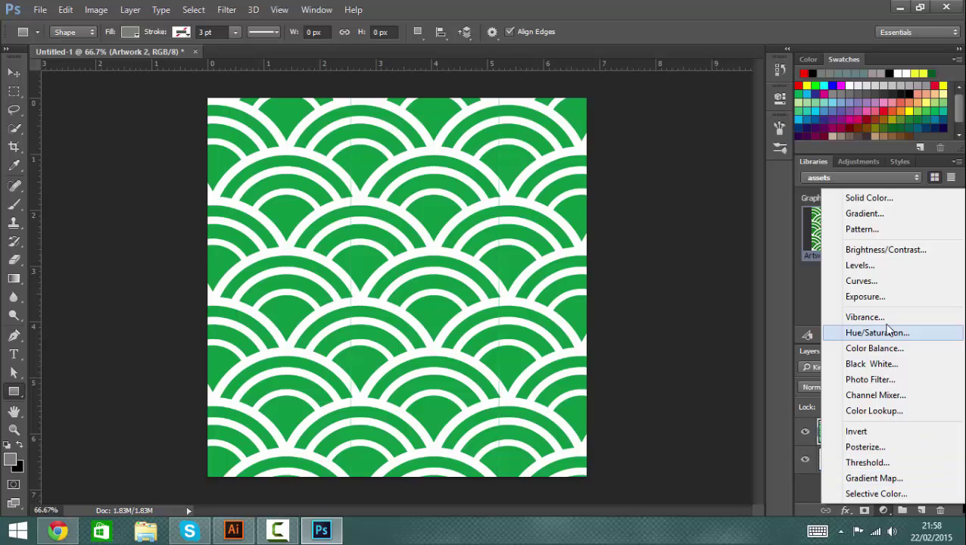
{"action": "left_click", "coordinate": [870, 220]}
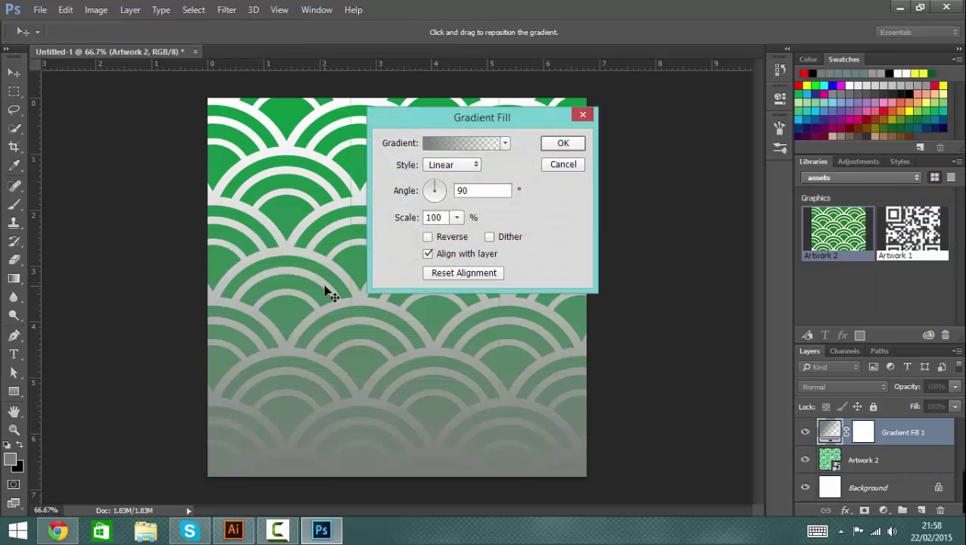
{"action": "left_click", "coordinate": [477, 144]}
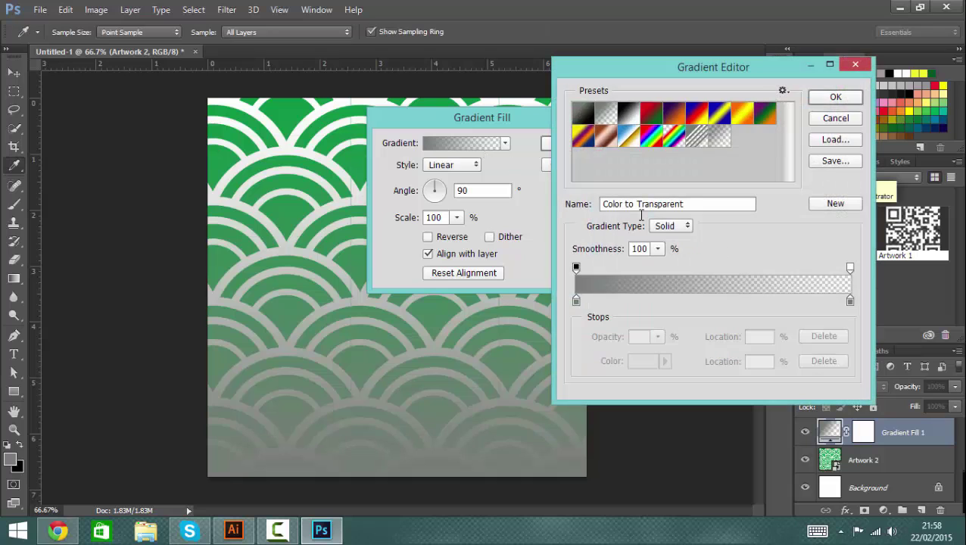
Step: Color the transparent gradient's starting stop dark green #1e301b and its ending stop a brighter green
{"action": "double_click", "coordinate": [576, 302]}
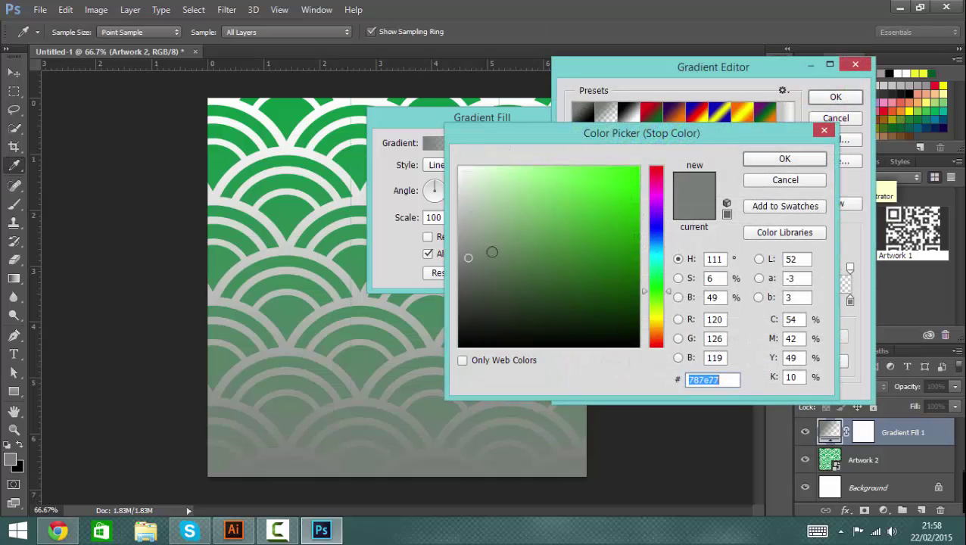
{"action": "mouse_move", "coordinate": [492, 251]}
{"action": "left_mouse_down"}
{"action": "mouse_move", "coordinate": [511, 298]}
{"action": "mouse_move", "coordinate": [535, 313]}
{"action": "left_mouse_up"}
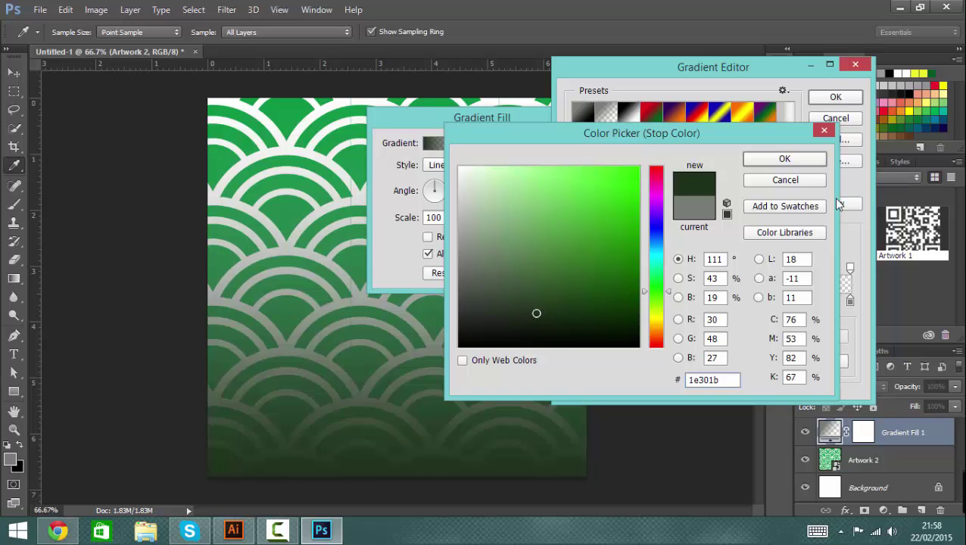
{"action": "left_click", "coordinate": [809, 161]}
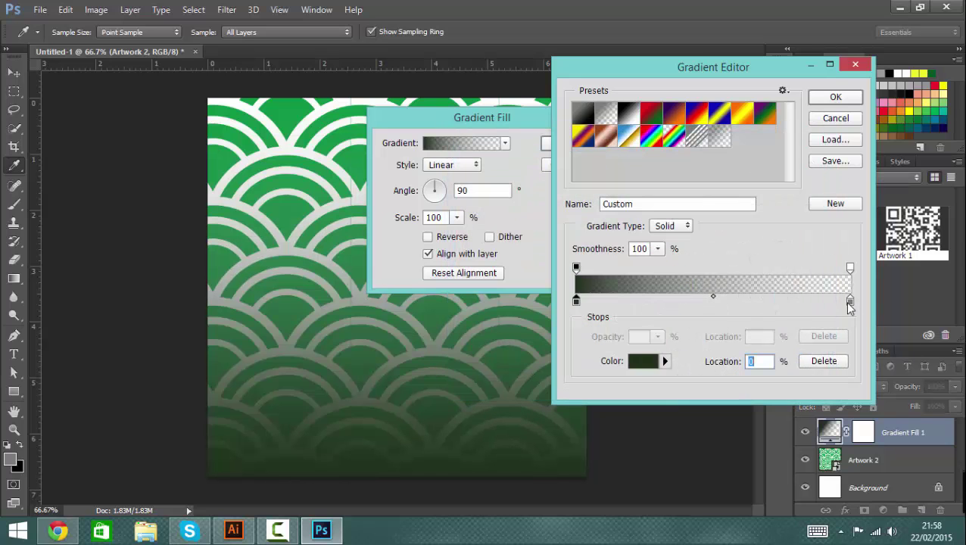
{"action": "double_click", "coordinate": [849, 301]}
{"action": "left_click_drag", "start_coordinate": [600, 216], "coordinate": [604, 226]}
{"action": "left_click", "coordinate": [815, 159]}
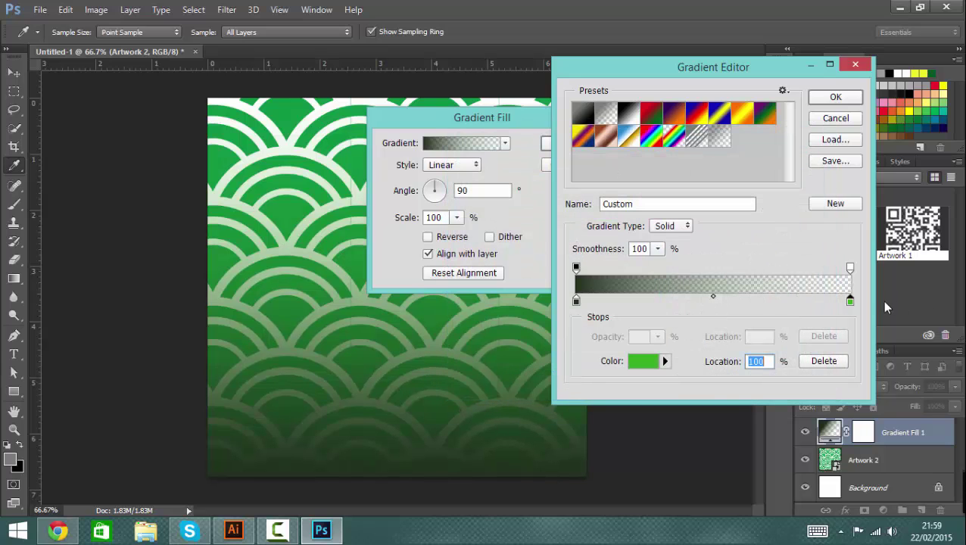
Step: Switch the gradient to the Foreground to Background preset and set its starting stop color to dark green #395734
{"action": "left_click", "coordinate": [582, 117]}
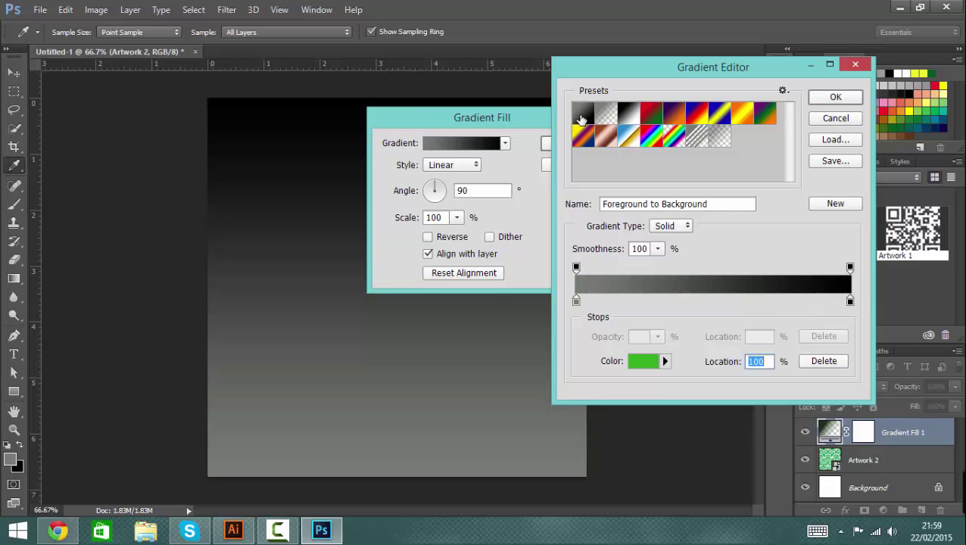
{"action": "double_click", "coordinate": [576, 301]}
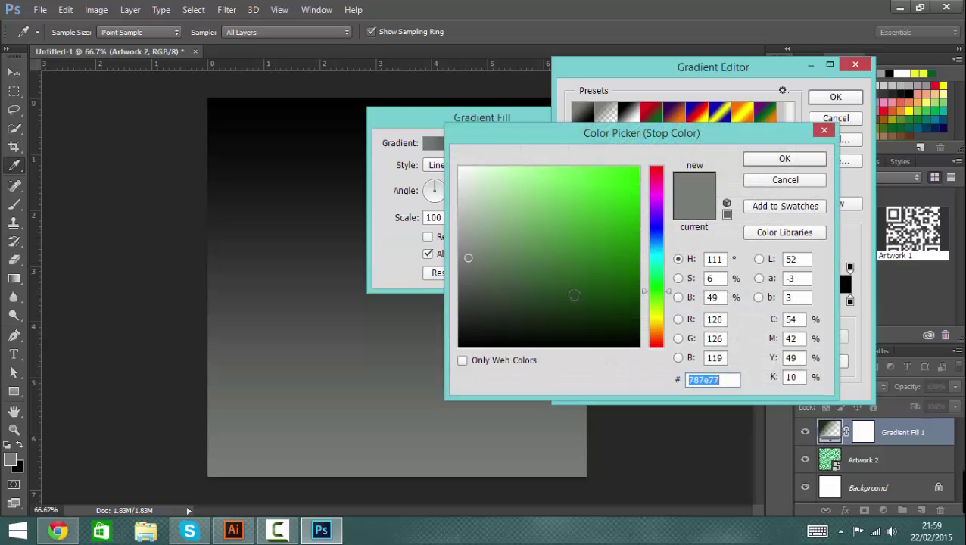
{"action": "left_click", "coordinate": [532, 285]}
{"action": "left_click", "coordinate": [812, 156]}
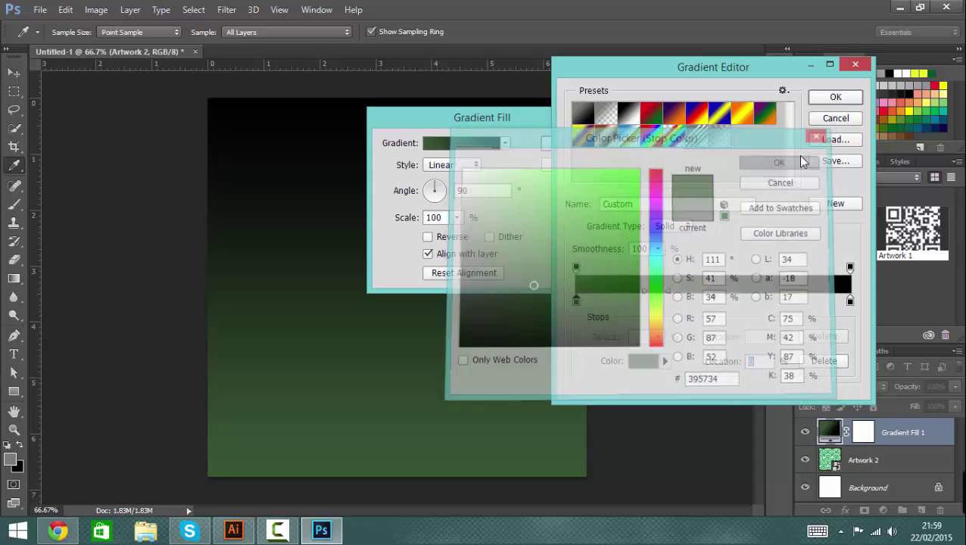
Step: Set the gradient's ending stop to a bright green with a hue of 107°
{"action": "double_click", "coordinate": [849, 301]}
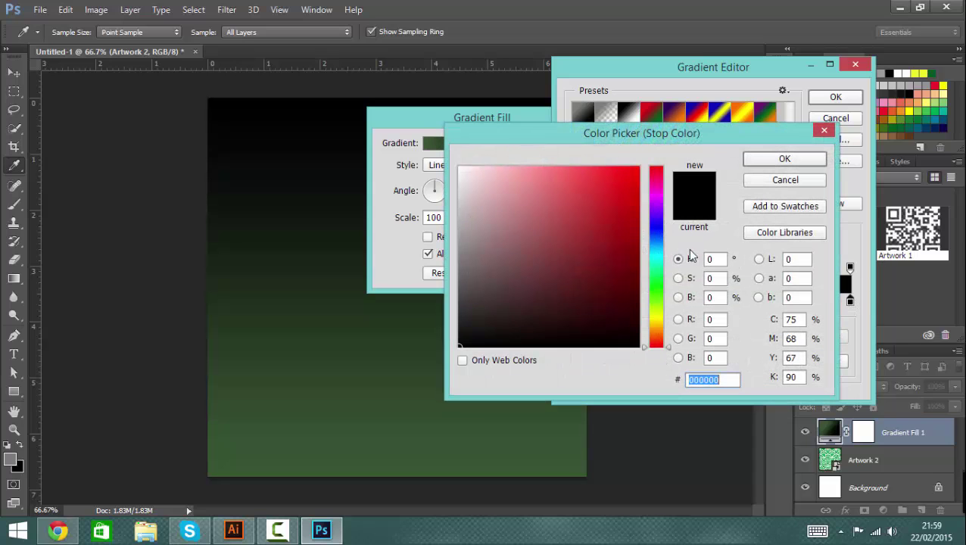
{"action": "left_click_drag", "start_coordinate": [665, 284], "coordinate": [663, 298]}
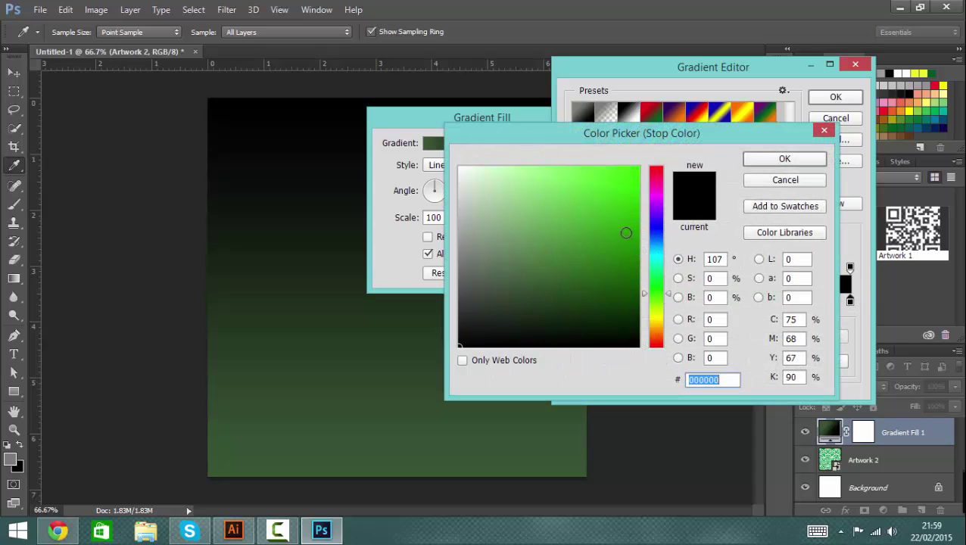
{"action": "left_click", "coordinate": [626, 233]}
{"action": "left_click", "coordinate": [775, 158]}
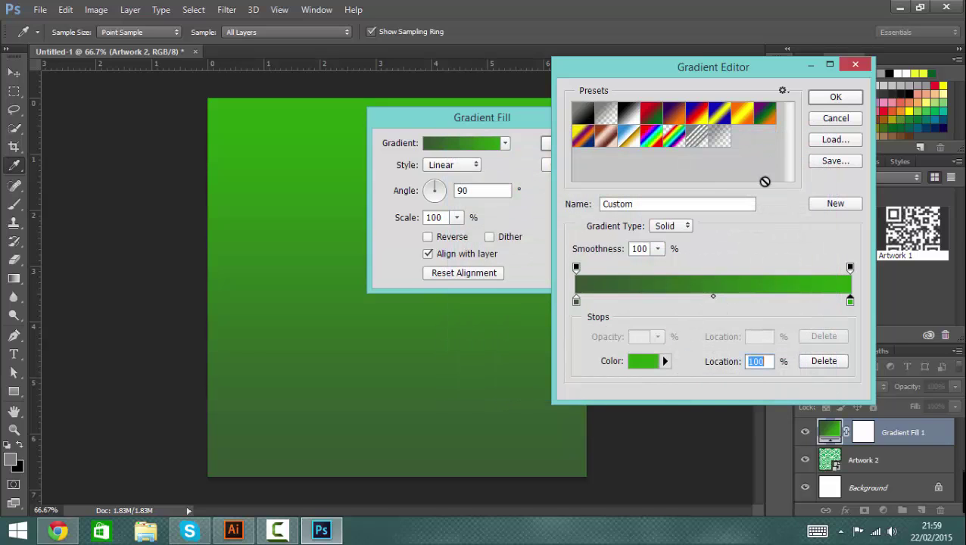
Step: Apply the edited gradient to the fill layer and set the layer's blend mode to Overlay
{"action": "left_click", "coordinate": [834, 98]}
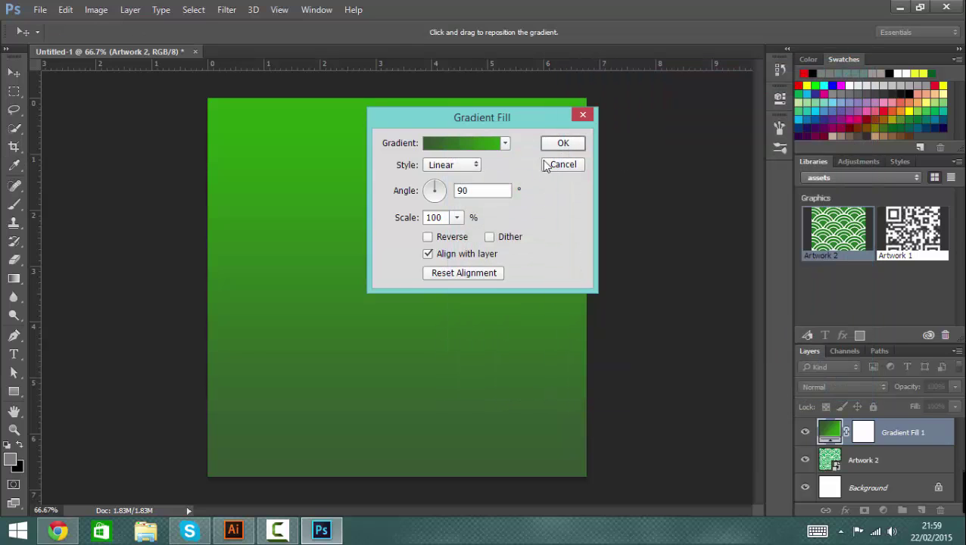
{"action": "left_click", "coordinate": [563, 143]}
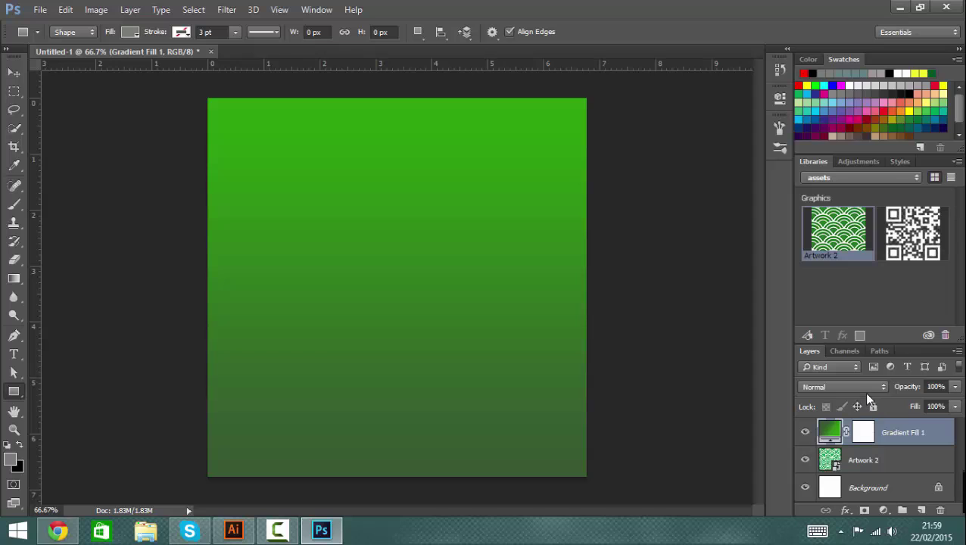
{"action": "left_click", "coordinate": [865, 387]}
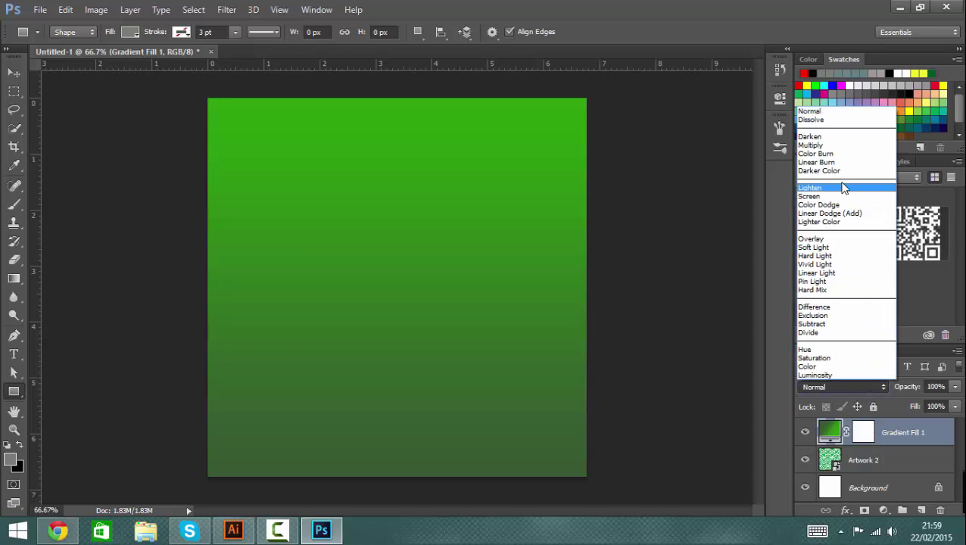
{"action": "left_click", "coordinate": [828, 240]}
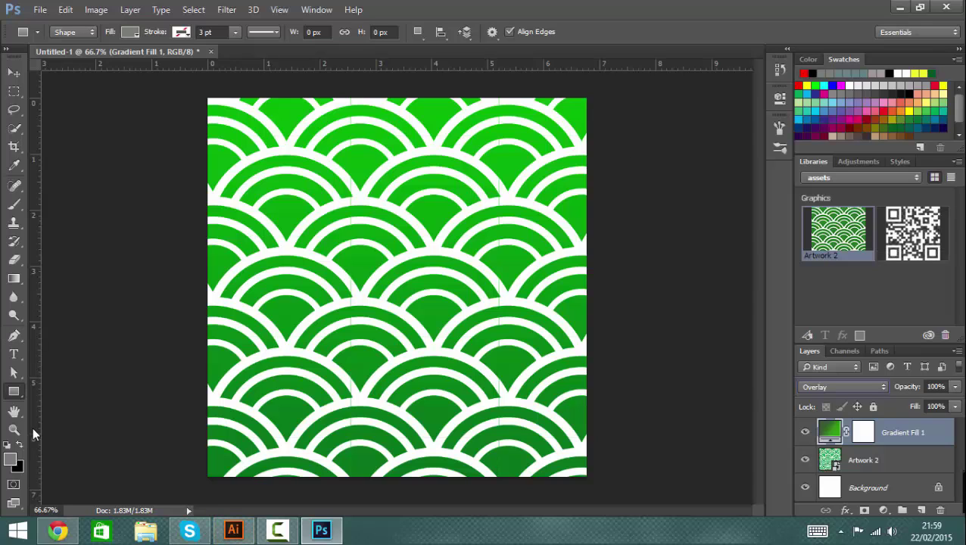
Step: Compare the shaded scallop pattern with the Welcome to Rapture poster on the forum page in Chrome, switching back to Photoshop
{"action": "left_click", "coordinate": [74, 531]}
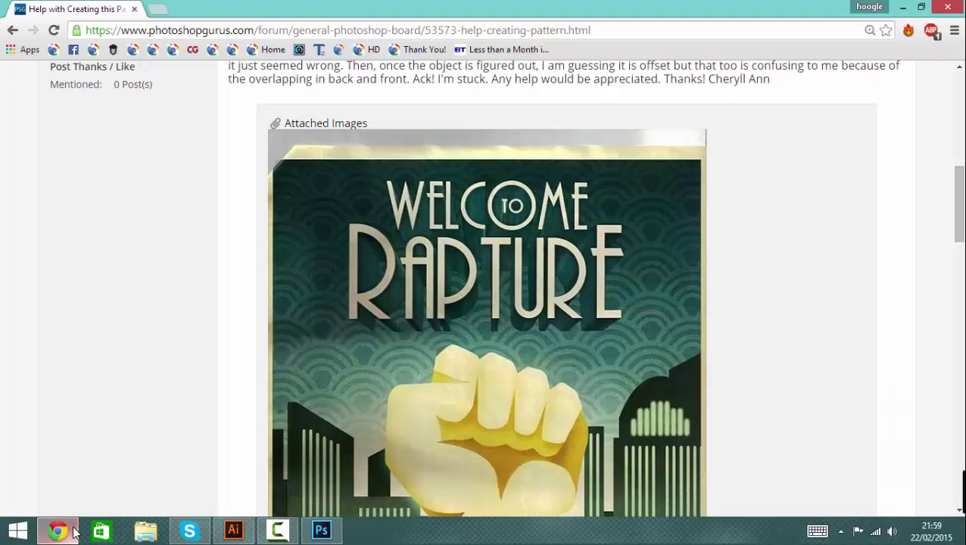
{"action": "left_click", "coordinate": [73, 531]}
{"action": "left_click", "coordinate": [73, 531]}
{"action": "left_click", "coordinate": [73, 531]}
{"action": "left_click", "coordinate": [74, 532]}
{"action": "left_click", "coordinate": [73, 532]}
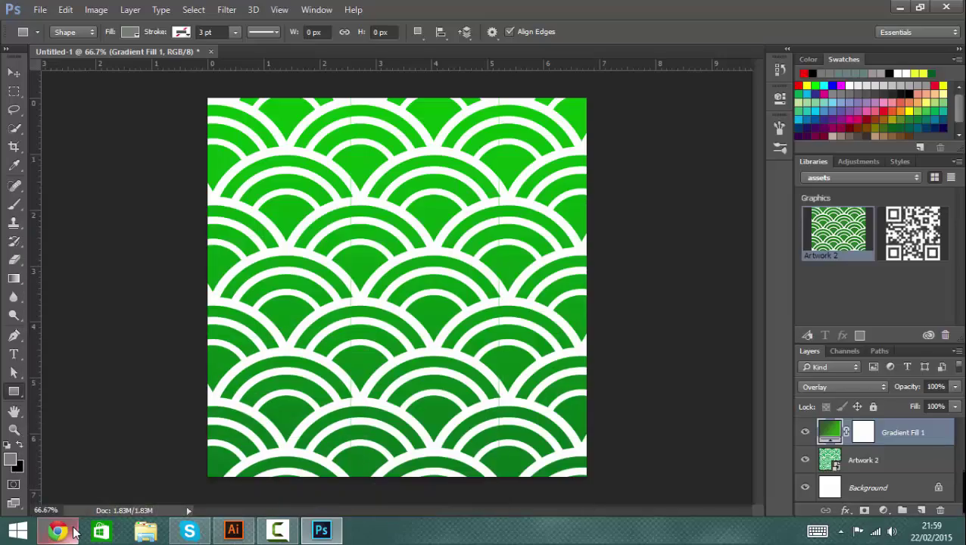
{"action": "left_click", "coordinate": [74, 531]}
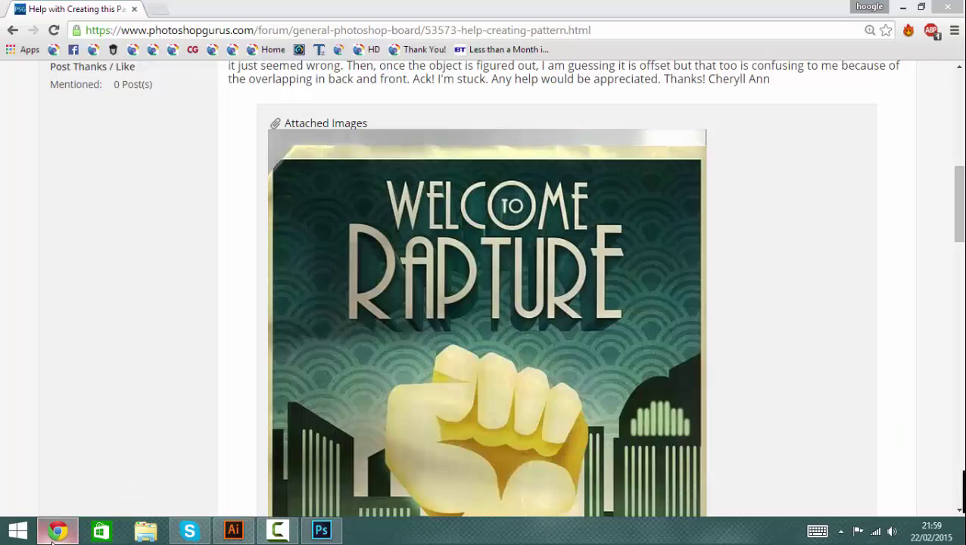
{"action": "left_click", "coordinate": [61, 531]}
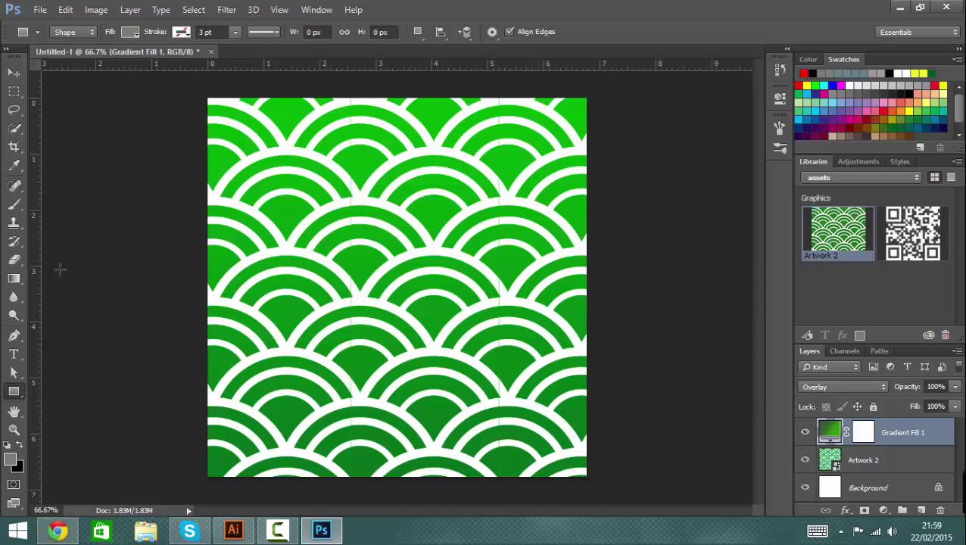